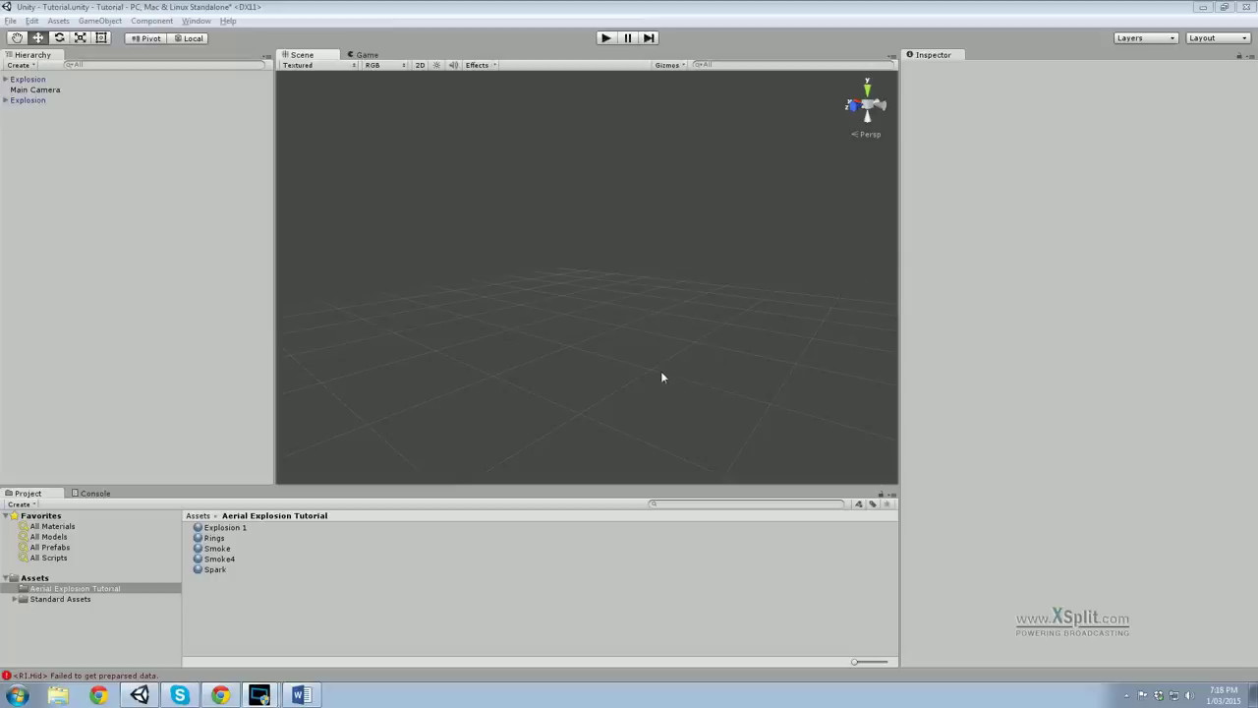
Examine the Explosion 1, Rings, Smoke, Smoke4 and Spark materials in the Aerial Explosion Tutorial folder.
left_click(596, 397)
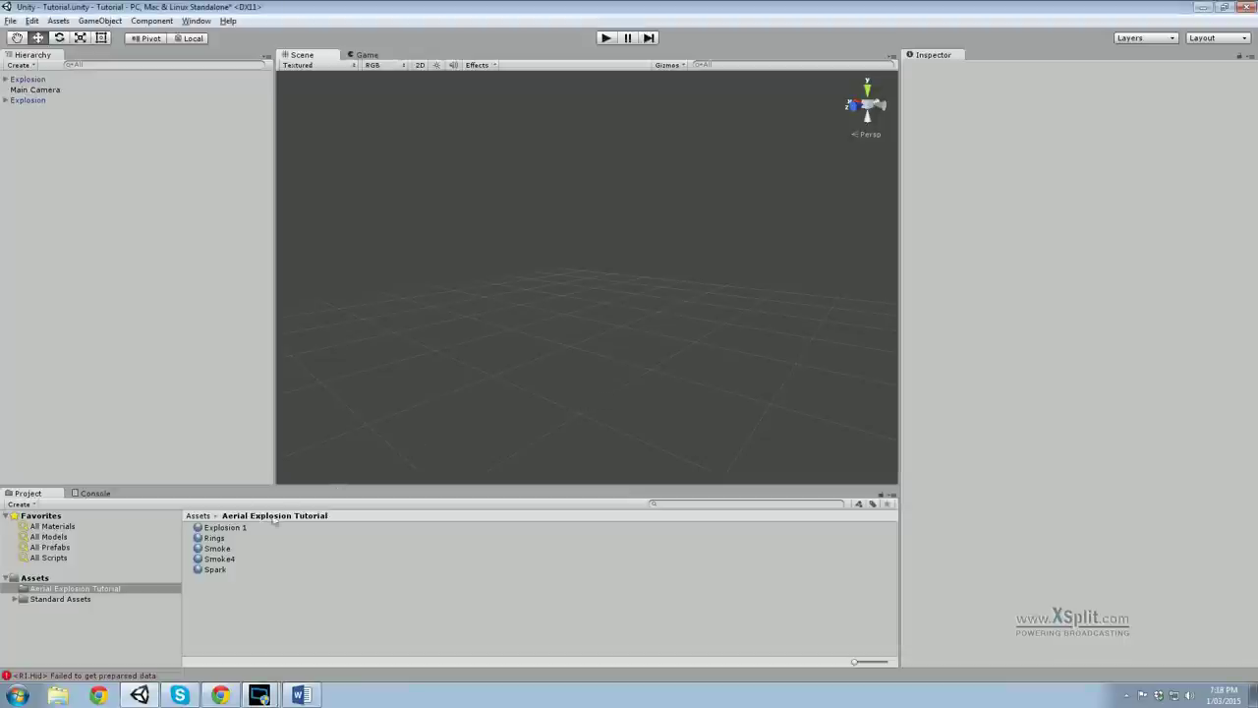
left_click(232, 529)
left_click(234, 538)
left_click(236, 548)
left_click(238, 559)
left_click(232, 570)
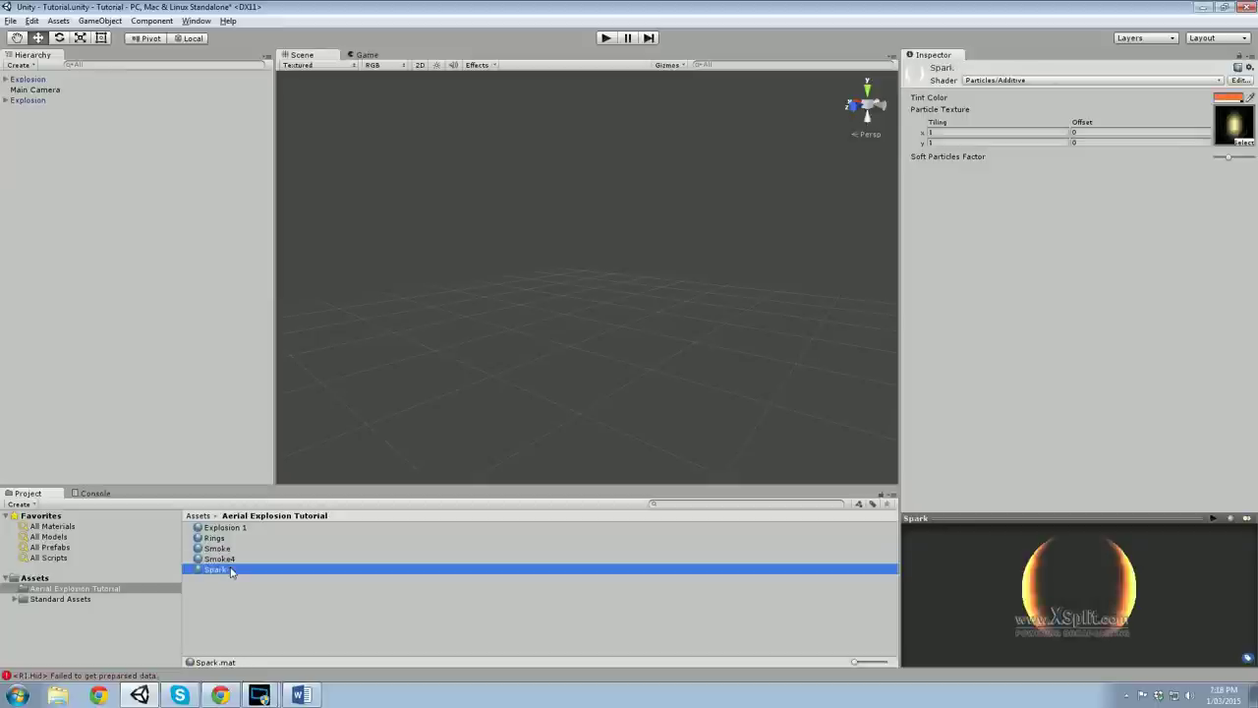
left_click(234, 558)
left_click(235, 549)
left_click(236, 537)
left_click(241, 528)
left_click(238, 539)
left_click(236, 549)
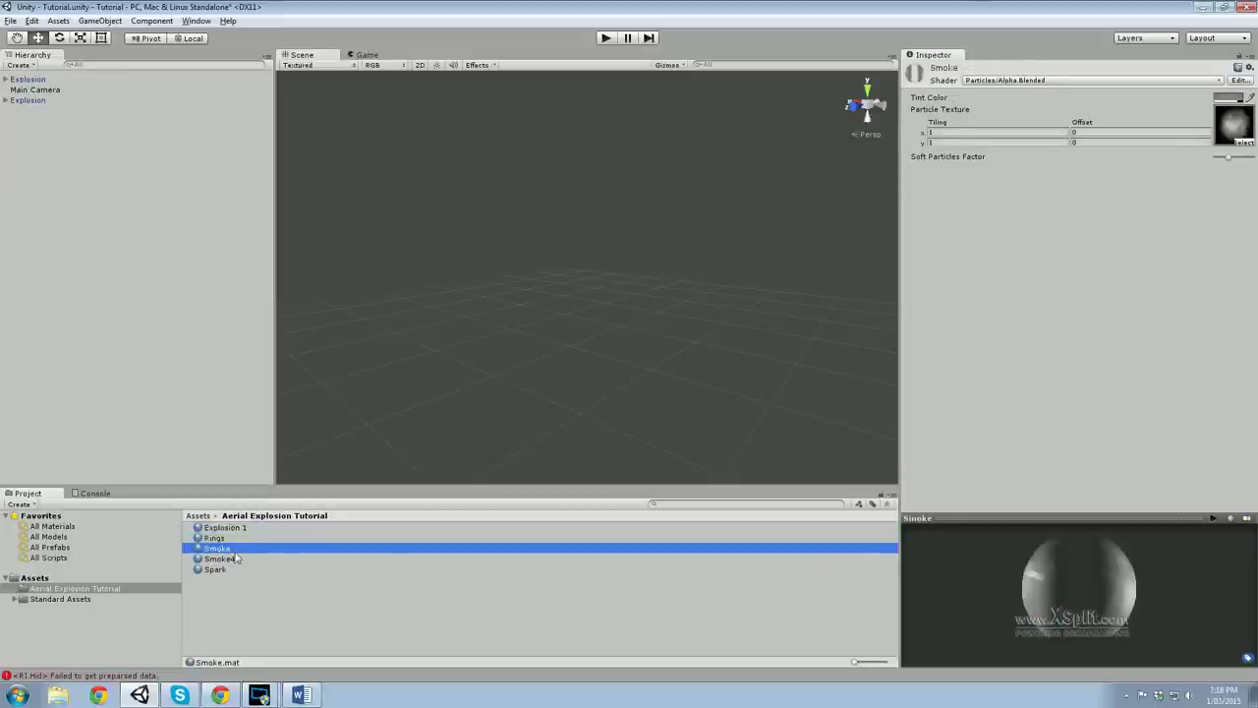
left_click(233, 569)
left_click(232, 558)
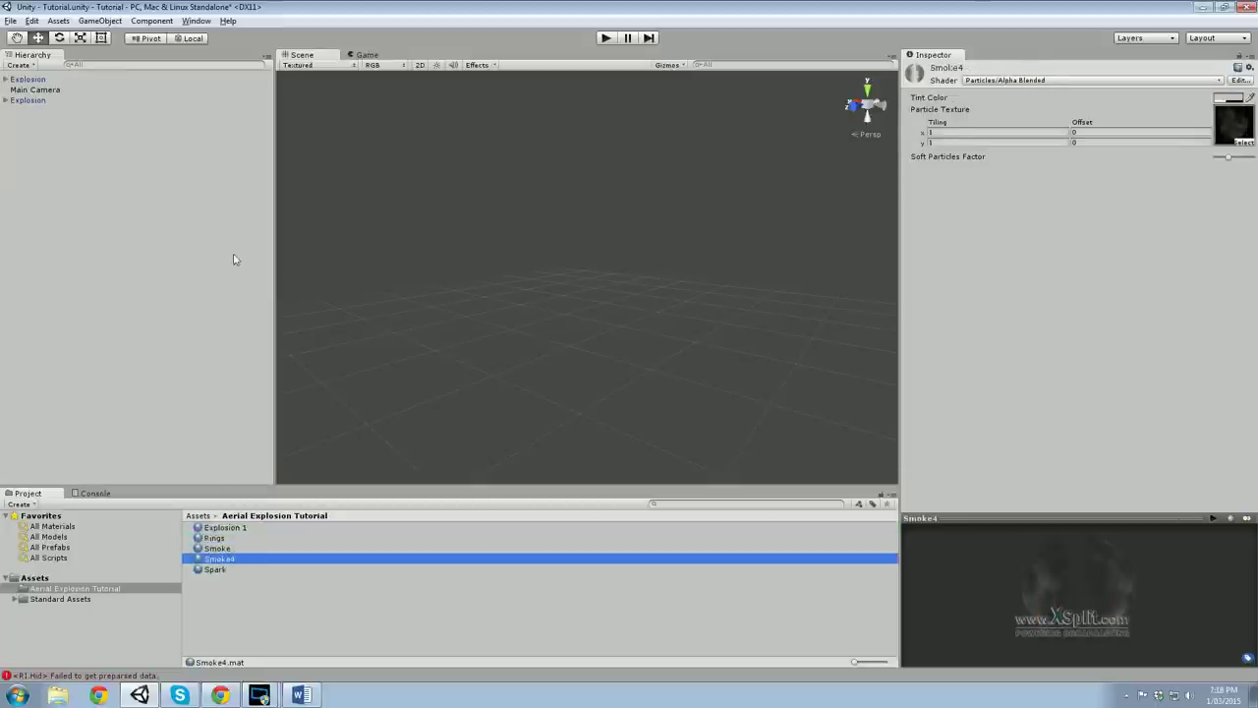
Preview each of the two existing Explosion particle effects in the scene, then clear the selection.
left_click(113, 201)
left_click(44, 80)
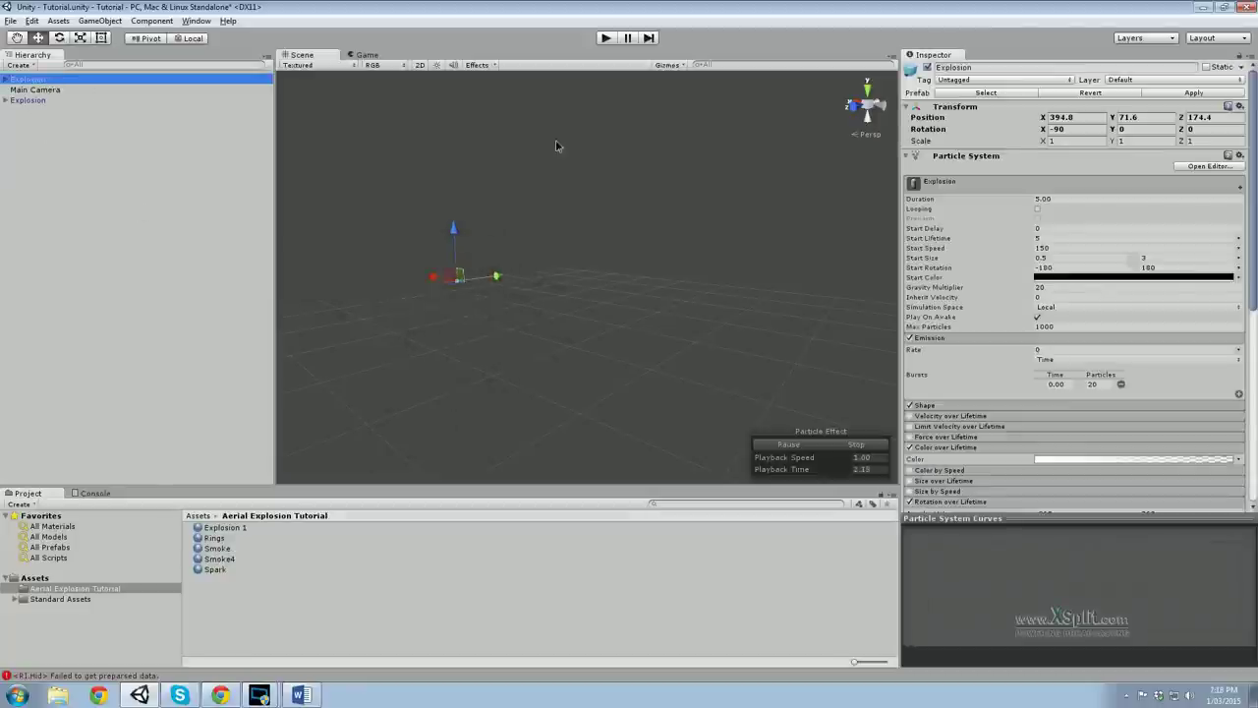
left_click(123, 140)
left_click(29, 101)
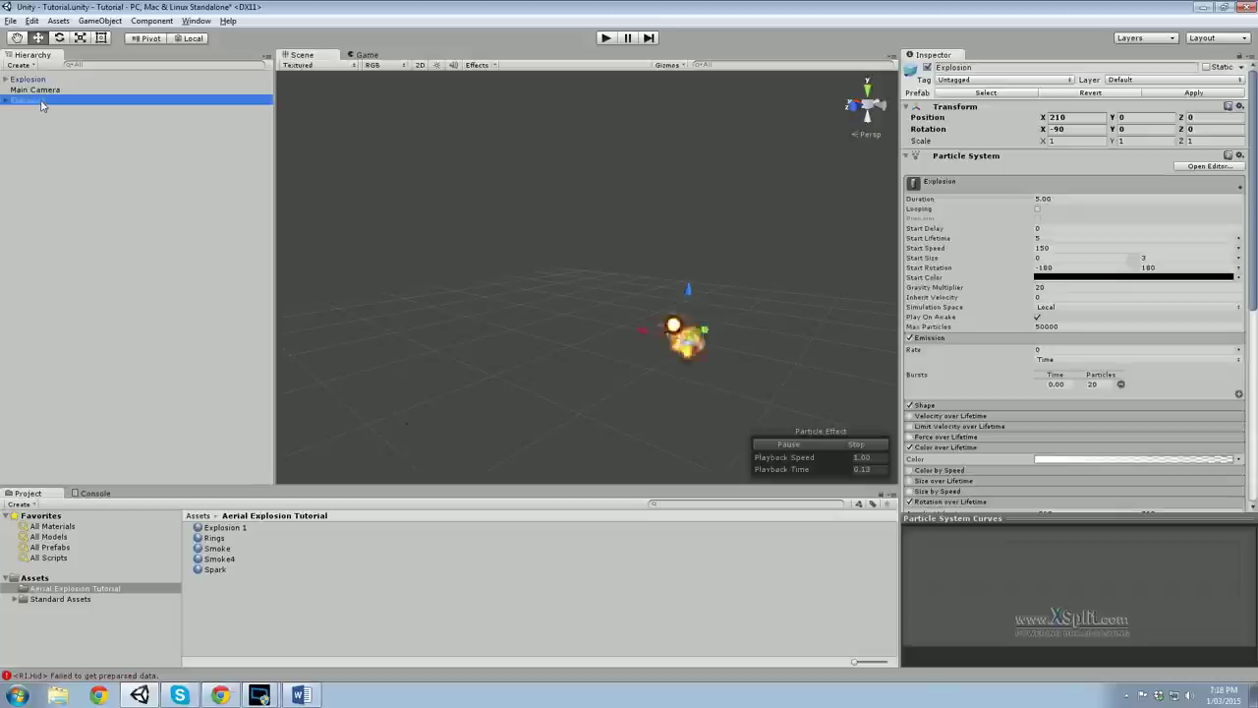
left_click(523, 170)
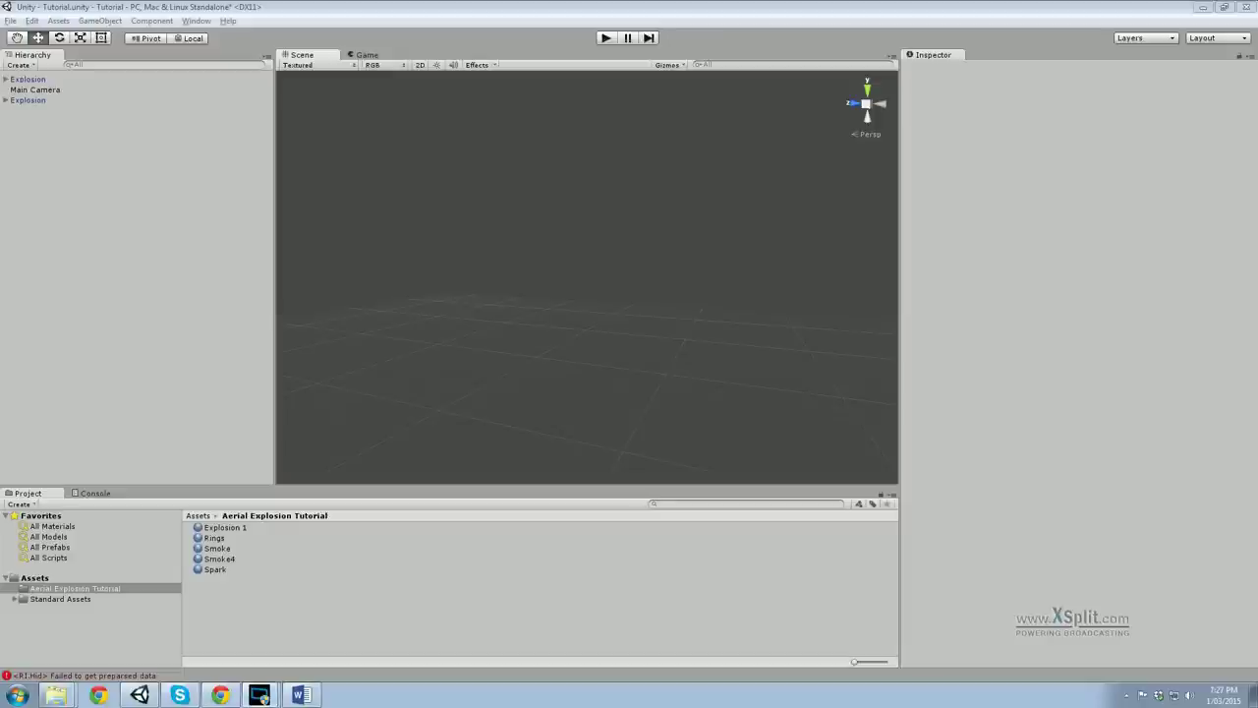
Create a new Particle System and set its emission shape to Sphere.
left_click(612, 282)
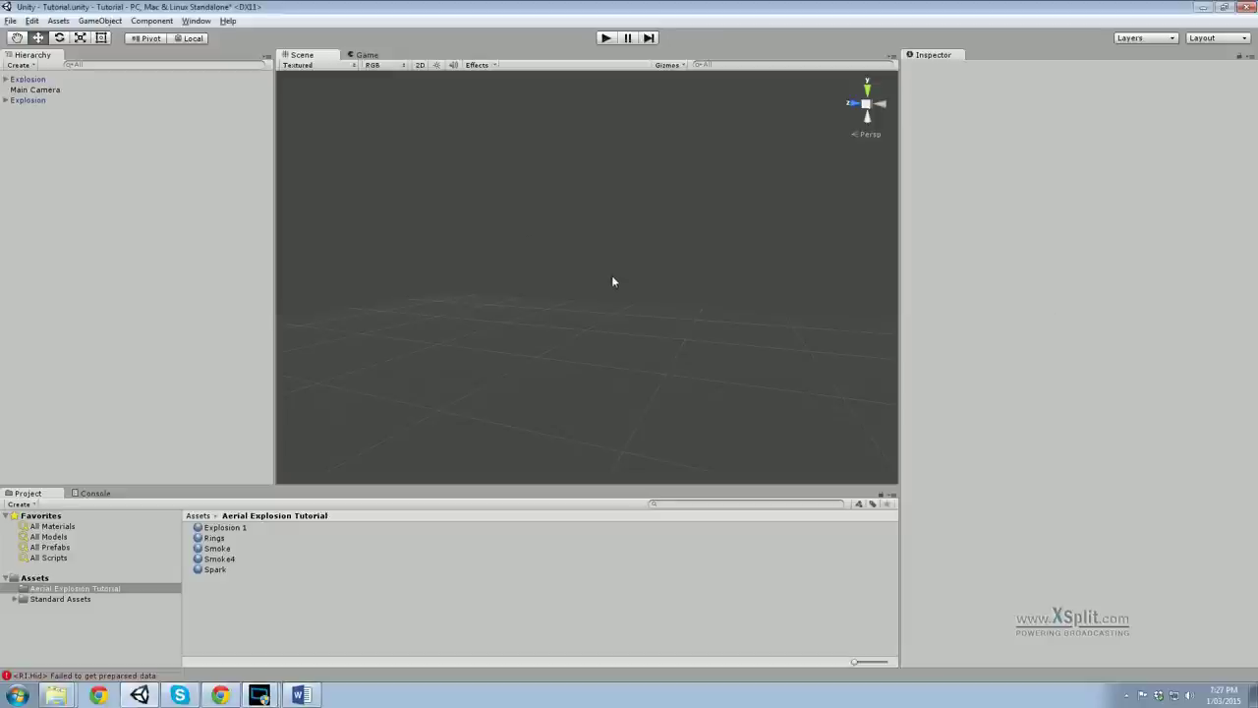
left_click(102, 20)
left_click(123, 136)
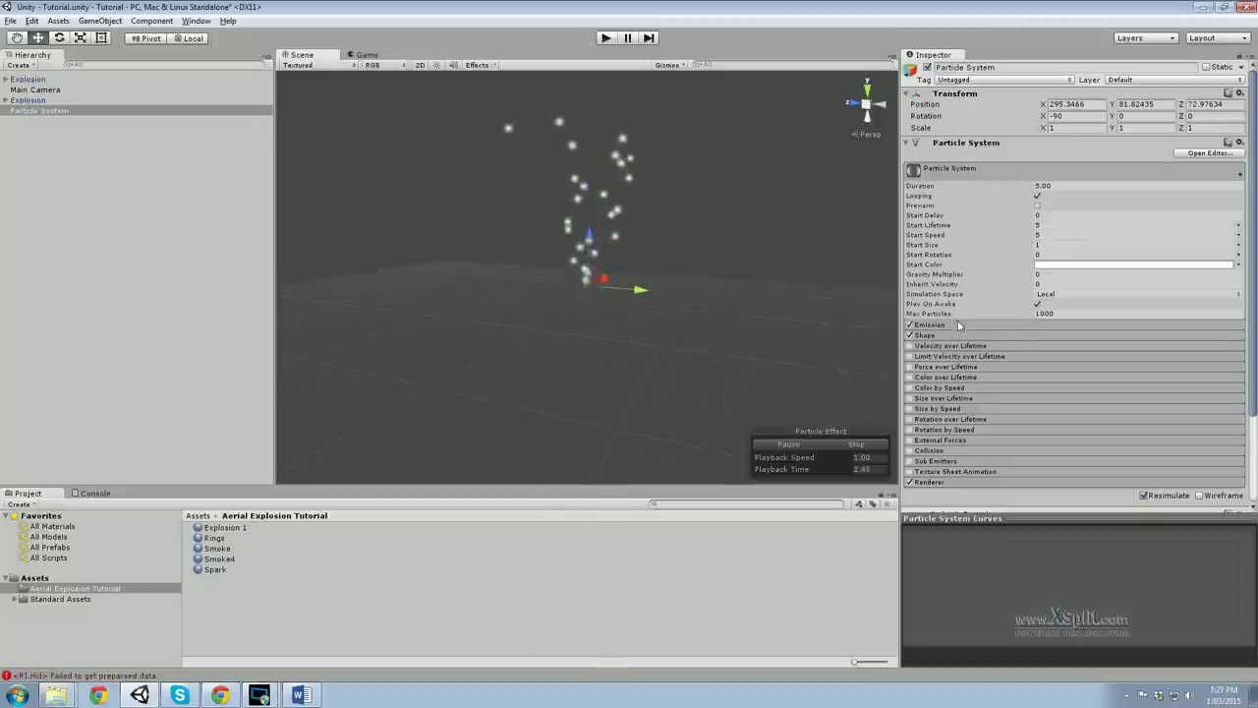
left_click(925, 336)
left_click(1072, 347)
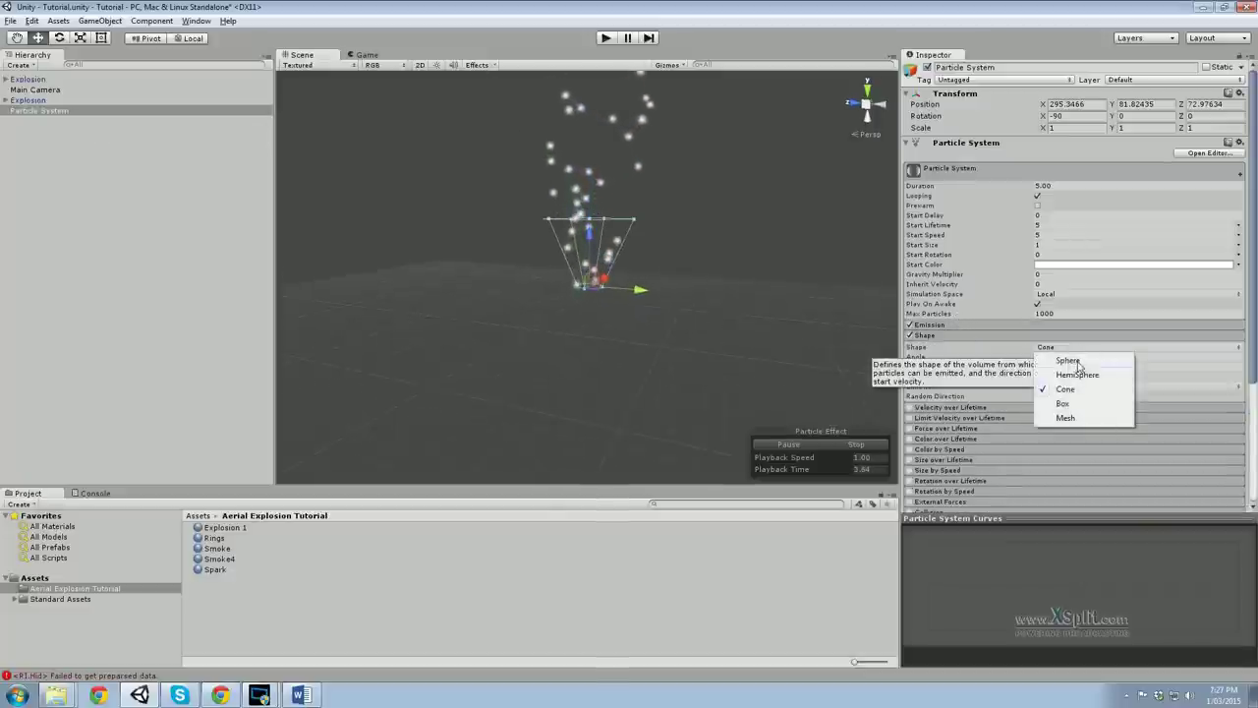
left_click(1068, 361)
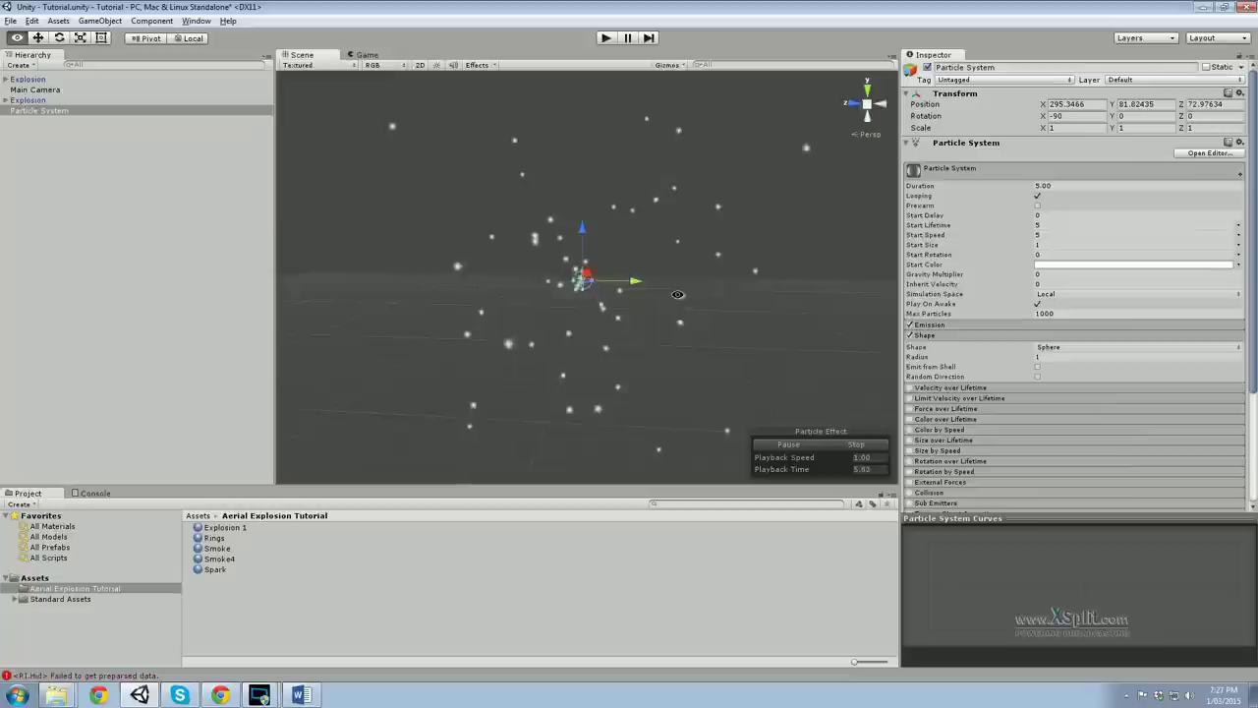
Set the radius of the spherical emission shape to 0.01.
left_click(967, 357)
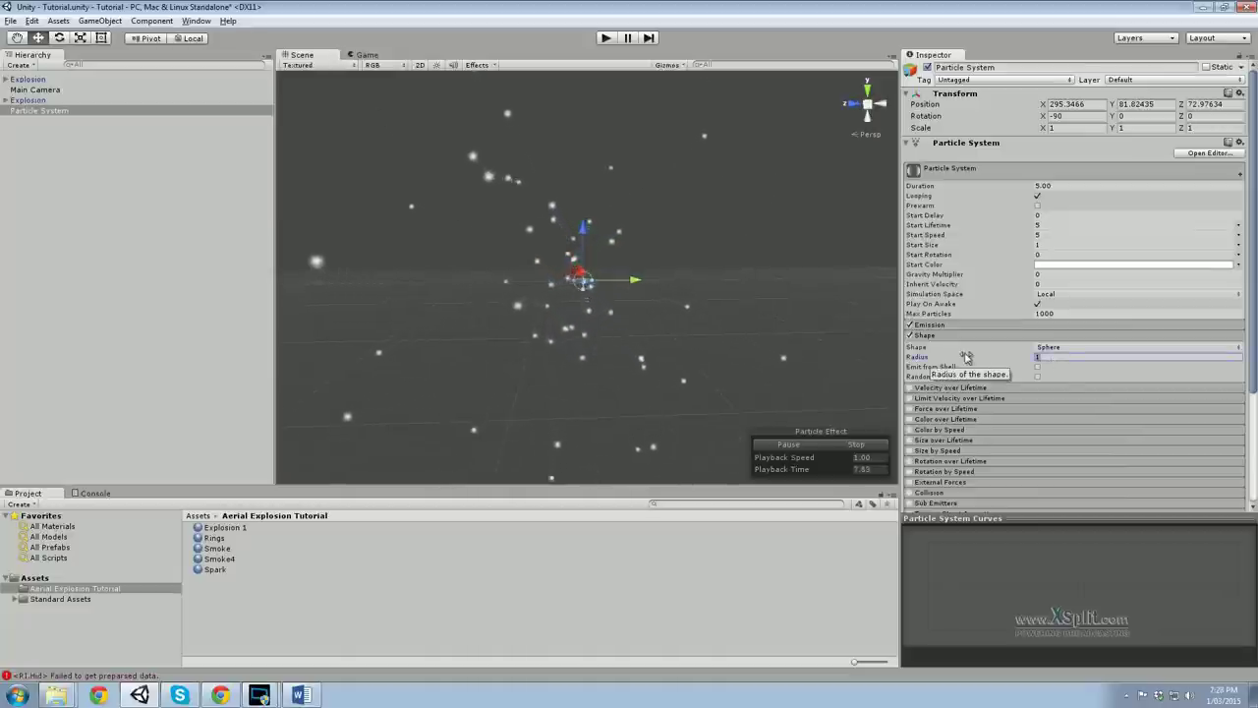
type("0.01")
key("Return")
scroll(592, 291, "down", 5)
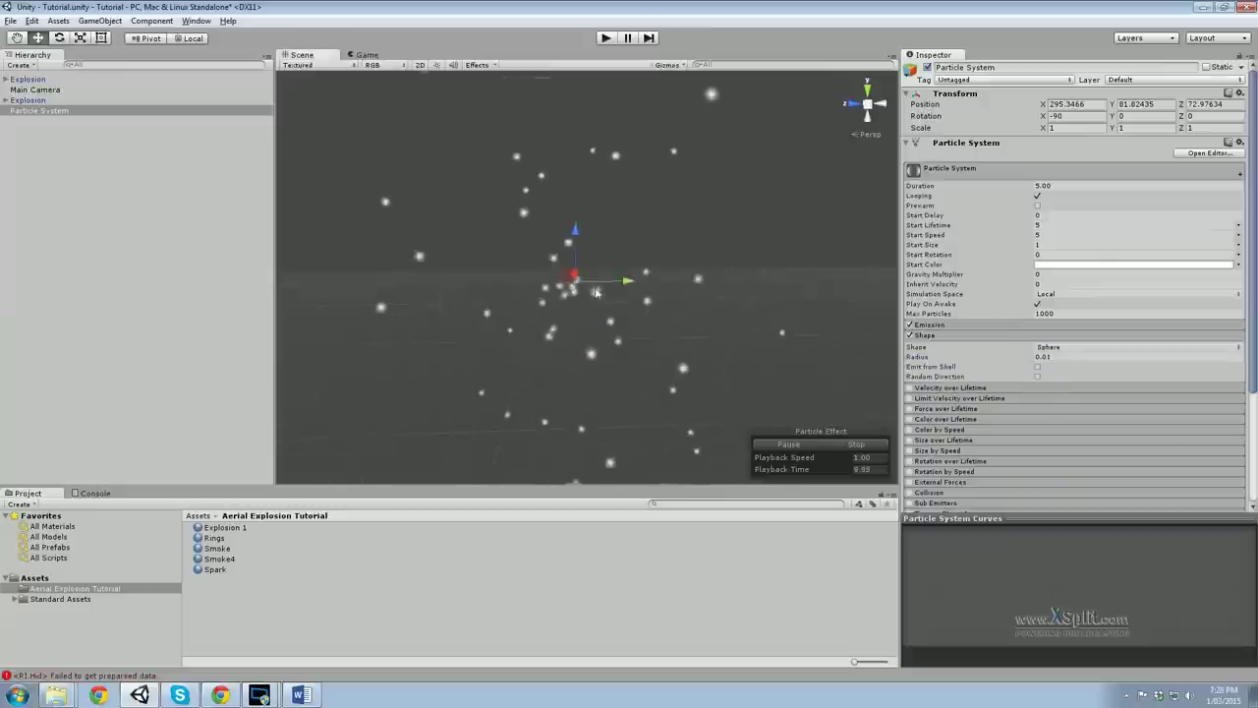
middle_click_drag(672, 294, 615, 317)
Set the new particle system's Start Speed to 200 and its Start Lifetime to 2.
left_click(1060, 234)
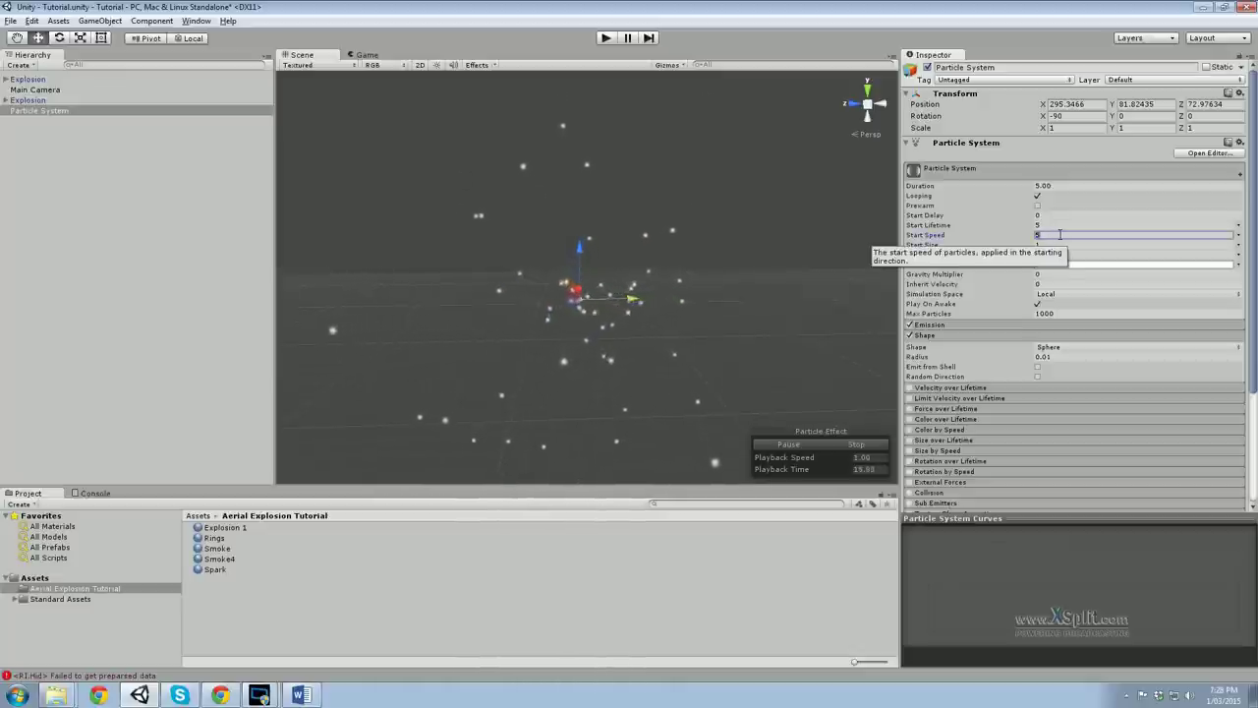
type("200")
mouse_move(650, 304)
middle_mouse_down()
mouse_move(674, 357)
mouse_move(643, 326)
middle_mouse_up()
left_click(1040, 225)
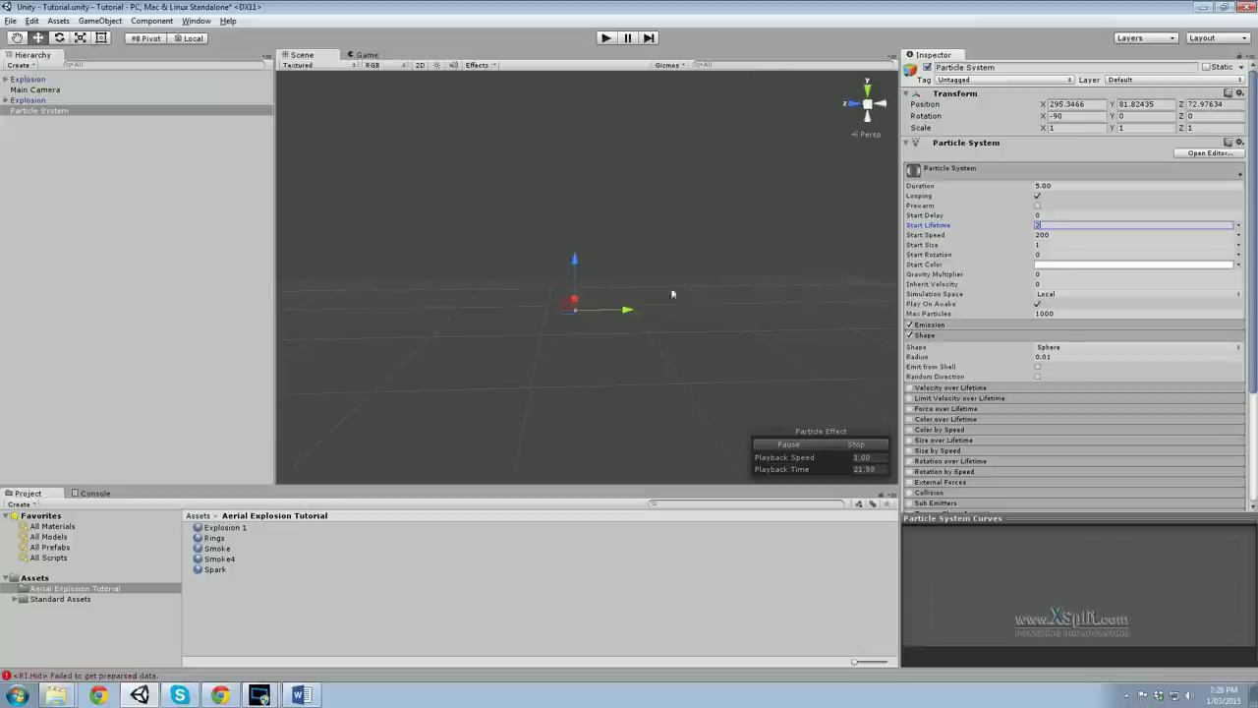
Enable Limit Velocity over Lifetime with Speed as a curve that falls steeply to near zero early in the lifetime.
scroll(983, 314, "down", 2)
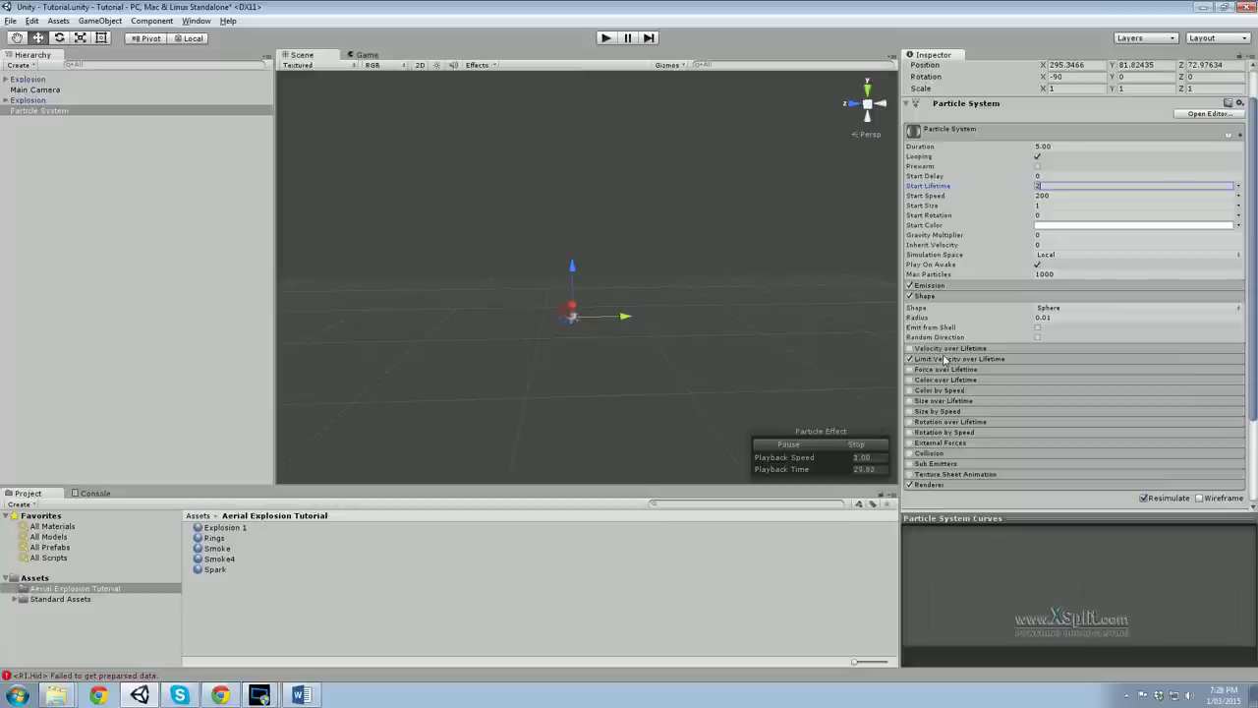
left_click(997, 359)
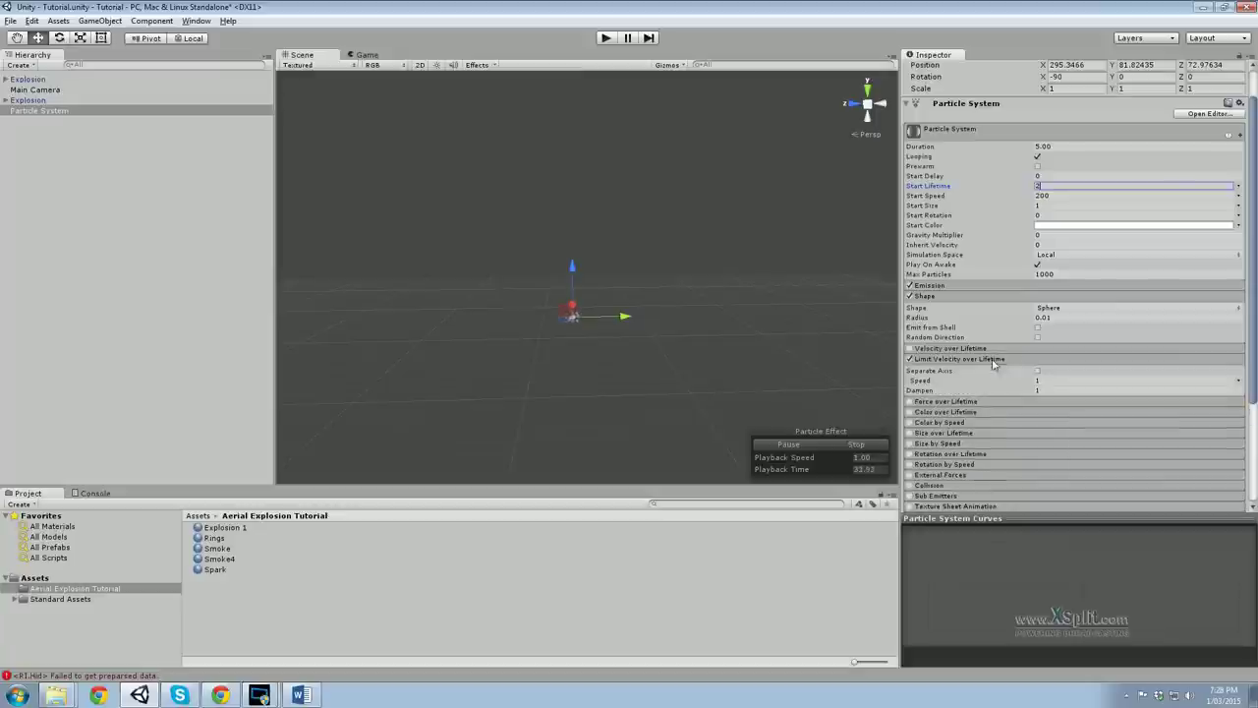
left_click(1238, 382)
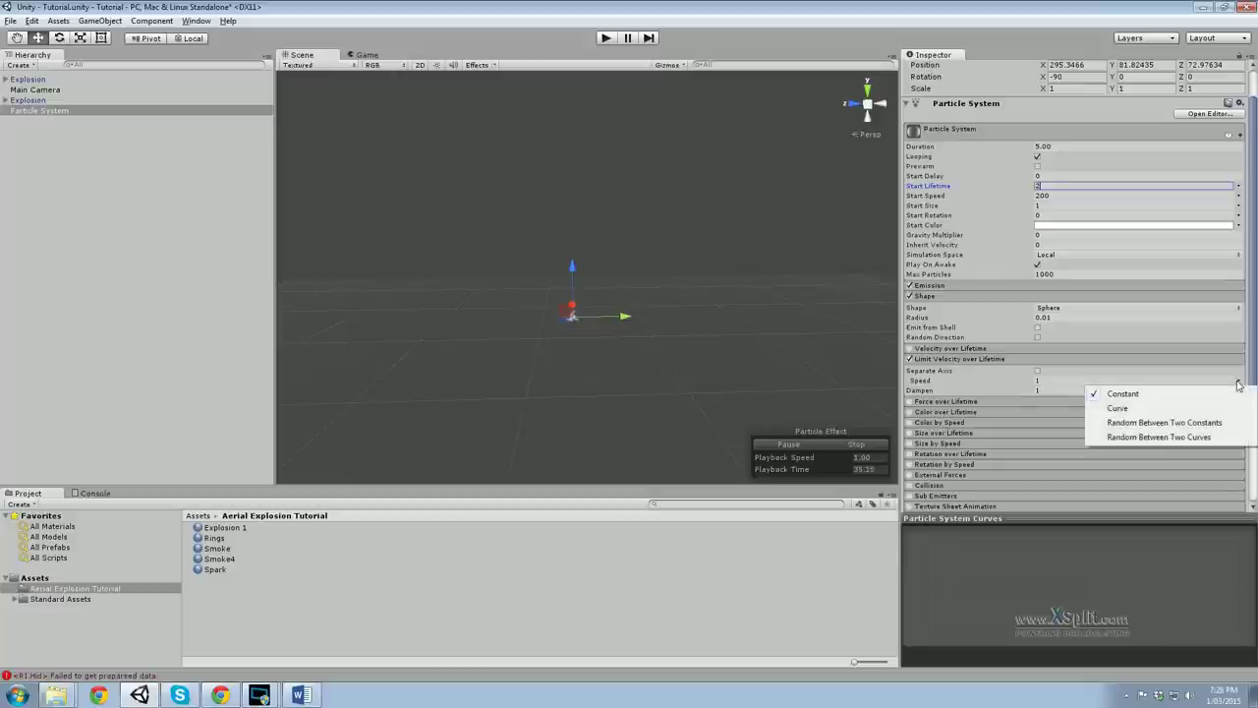
left_click(1183, 407)
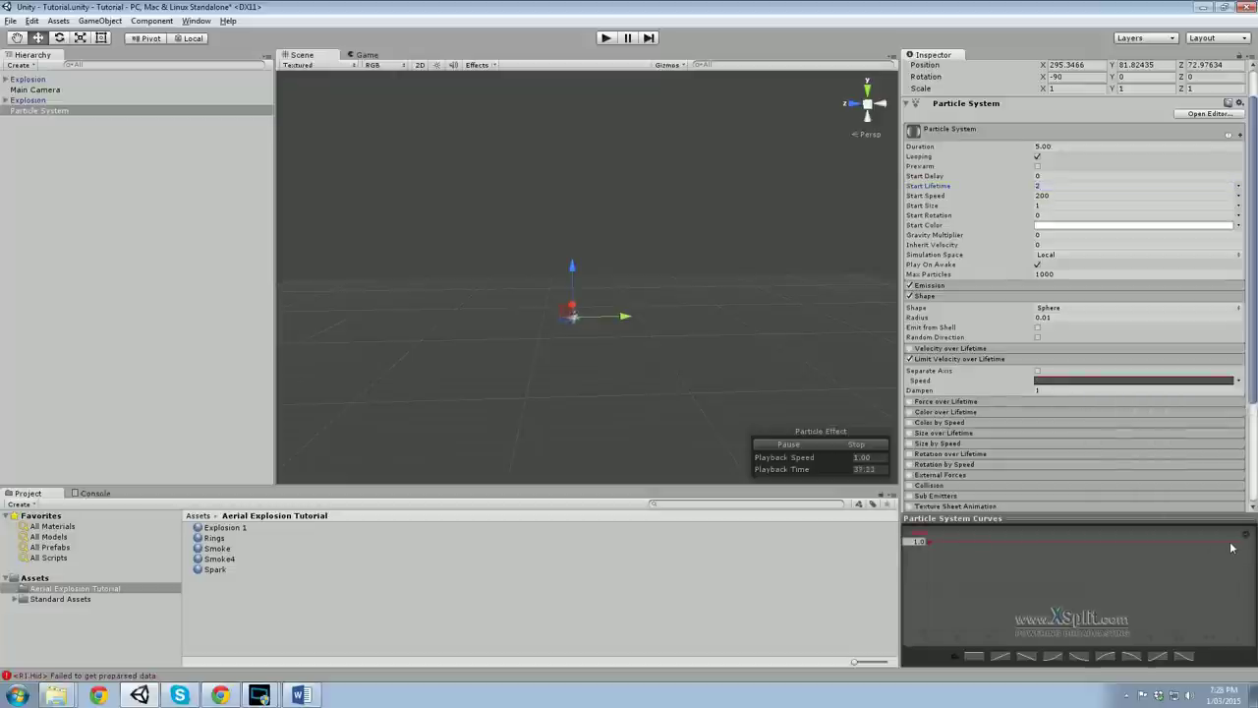
left_click_drag(1224, 559, 1122, 613)
Set the maximum value of the velocity limit's Speed curve to 200 and check the burst in the scene.
left_click(911, 543)
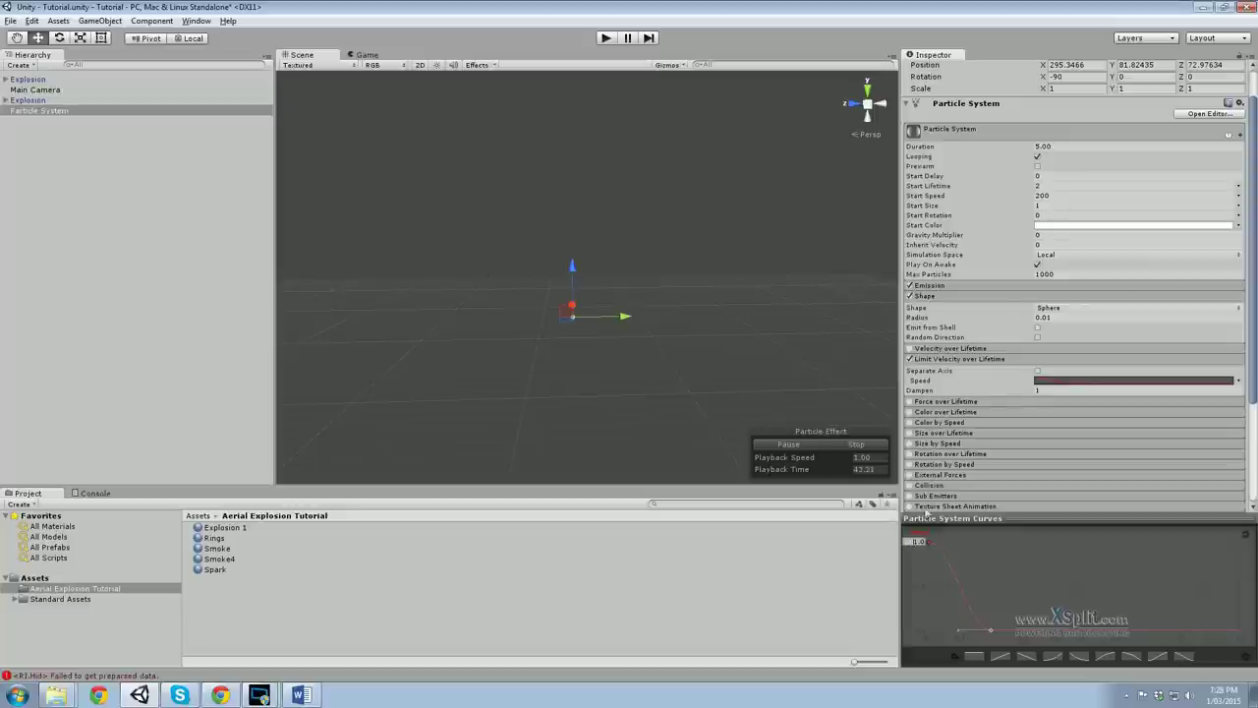
type("20")
scroll(621, 385, "up", 3)
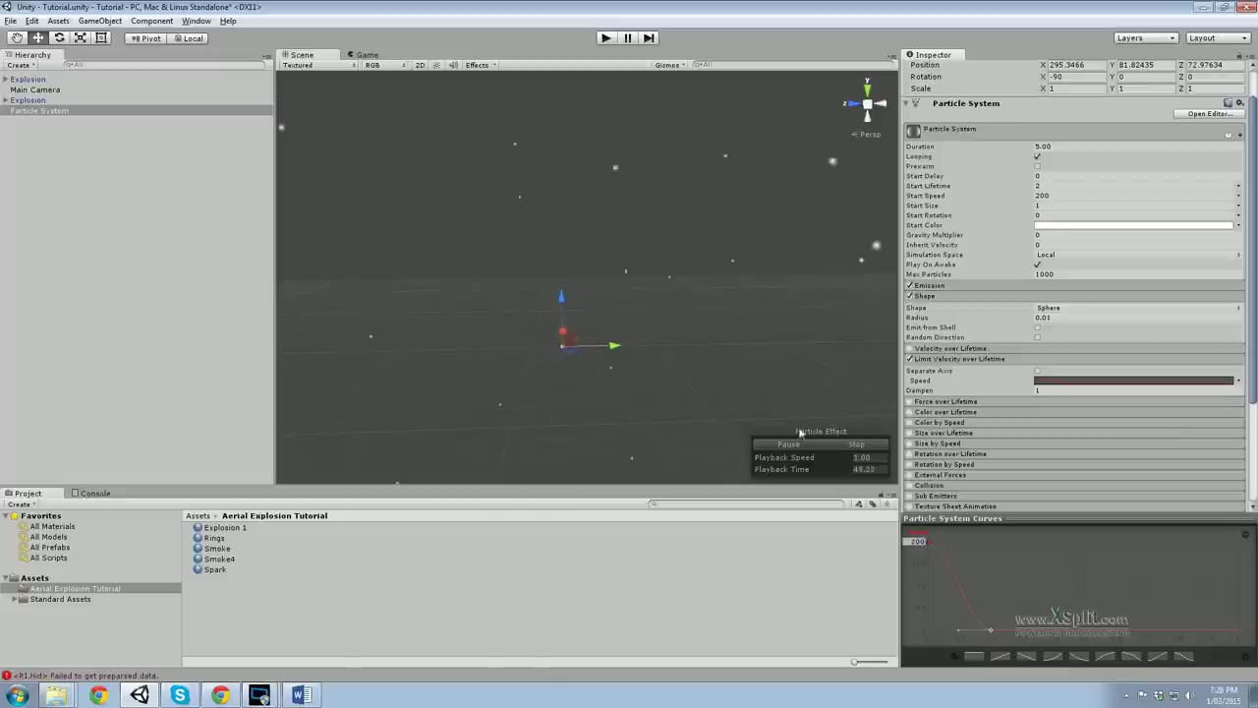
left_click_drag(679, 307, 651, 275, "alt")
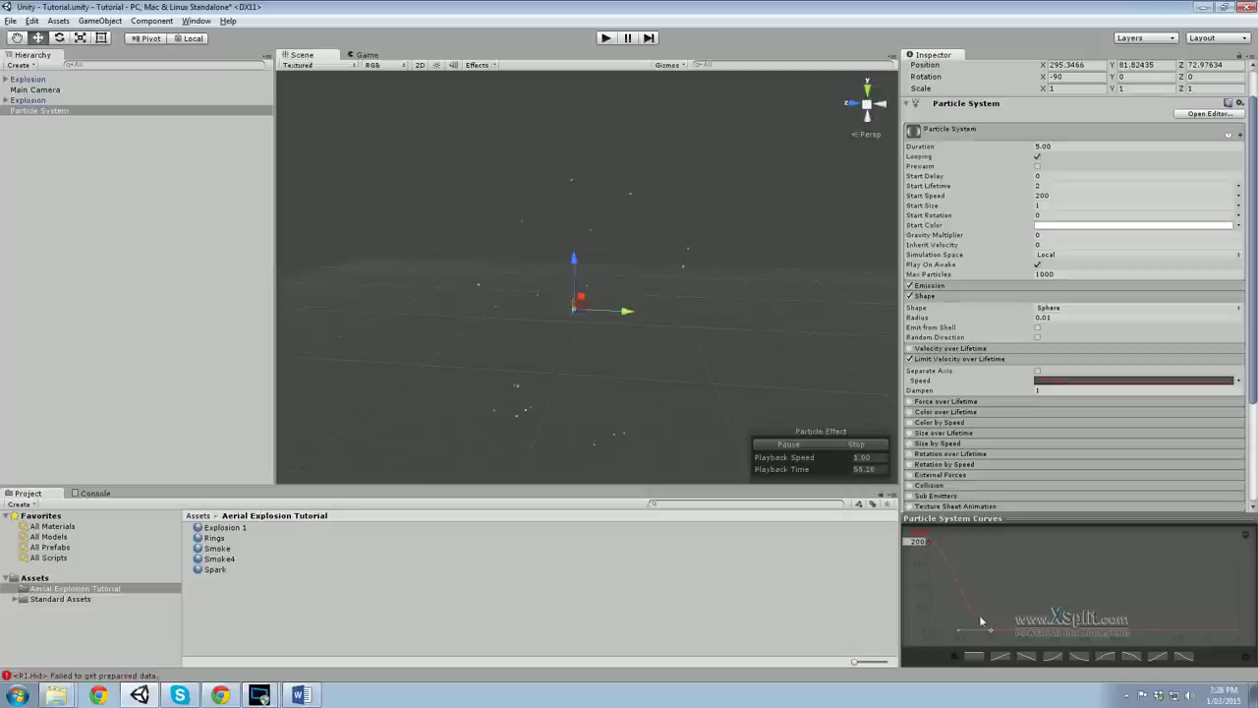
left_click_drag(722, 406, 617, 388, "alt")
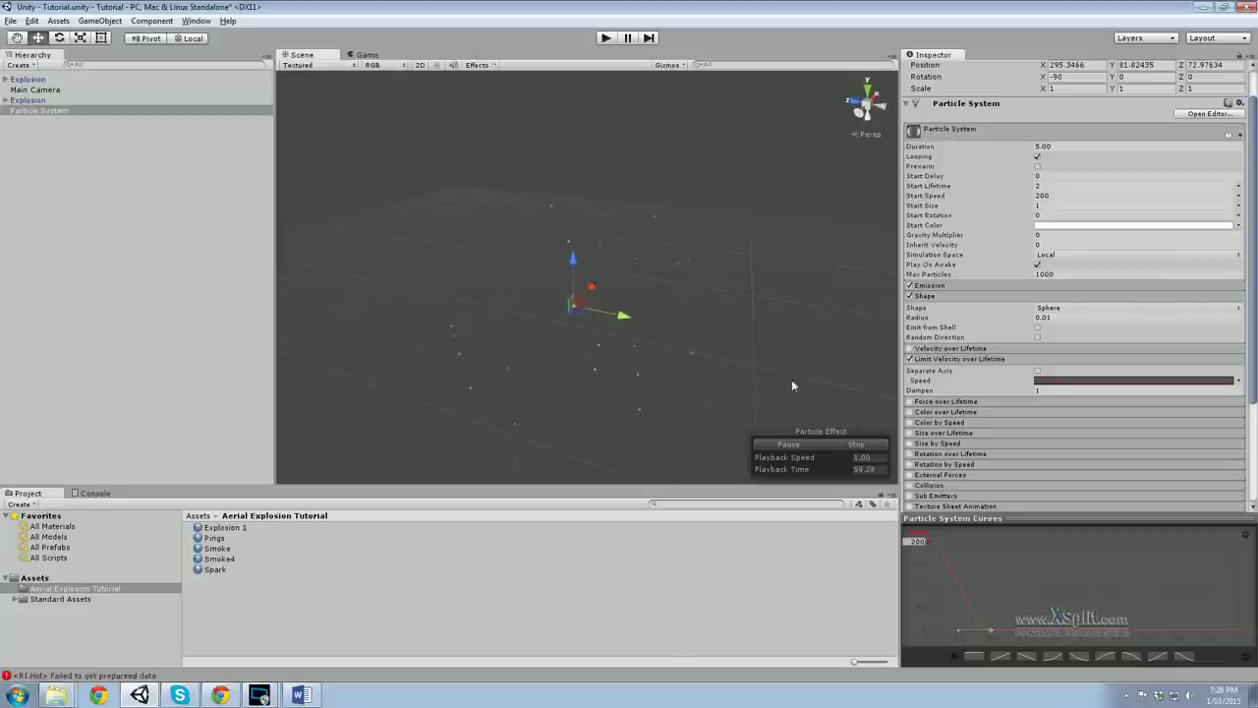
left_click_drag(704, 355, 674, 311, "alt")
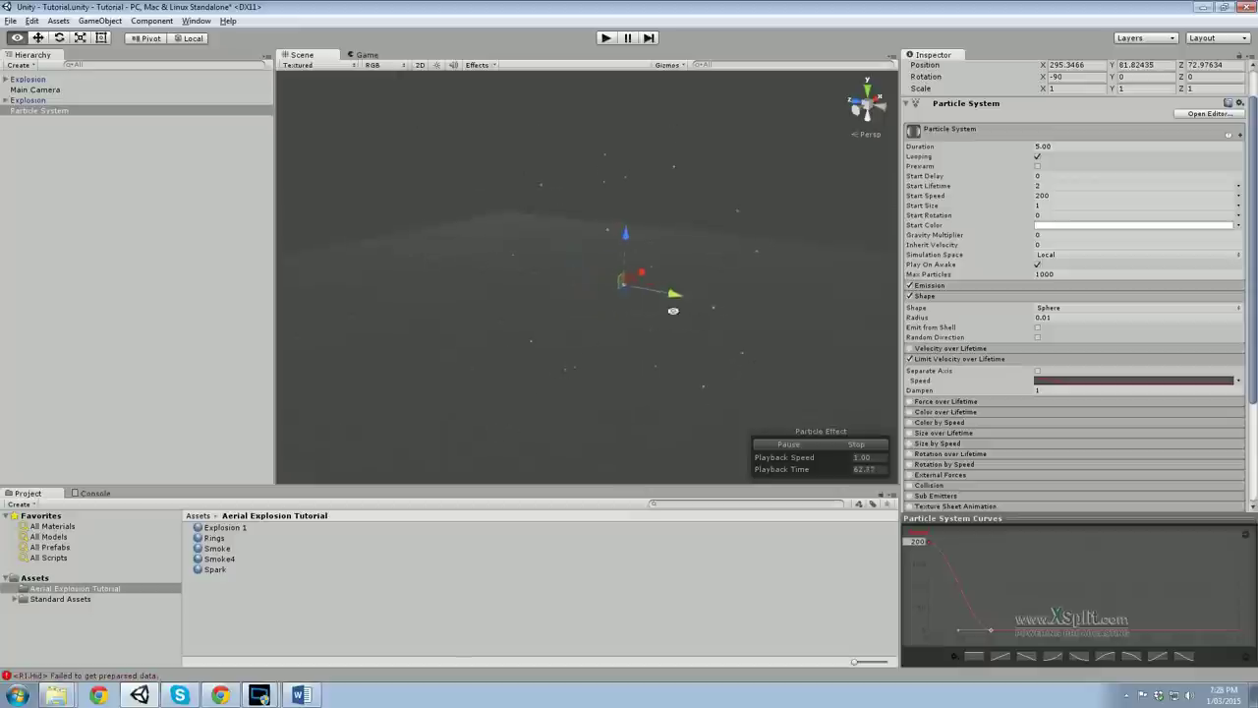
Try a Start Size of 55 for the particles.
left_click(1040, 205)
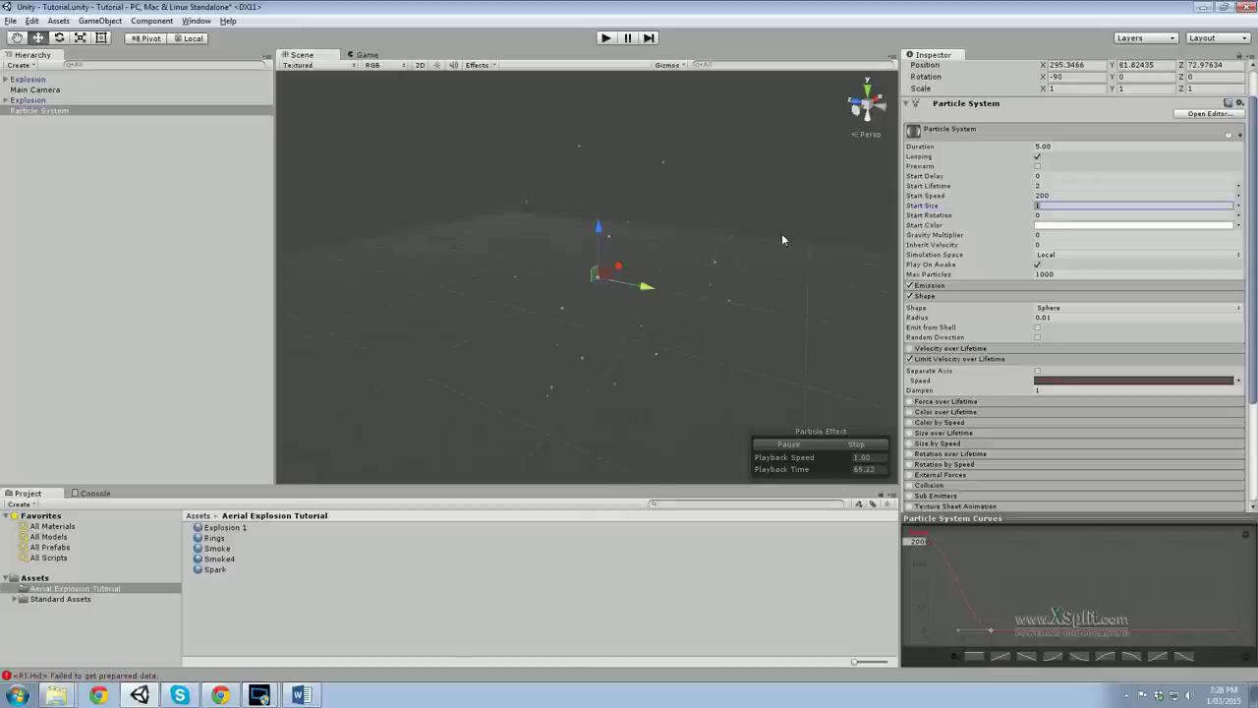
type("55")
key("Return")
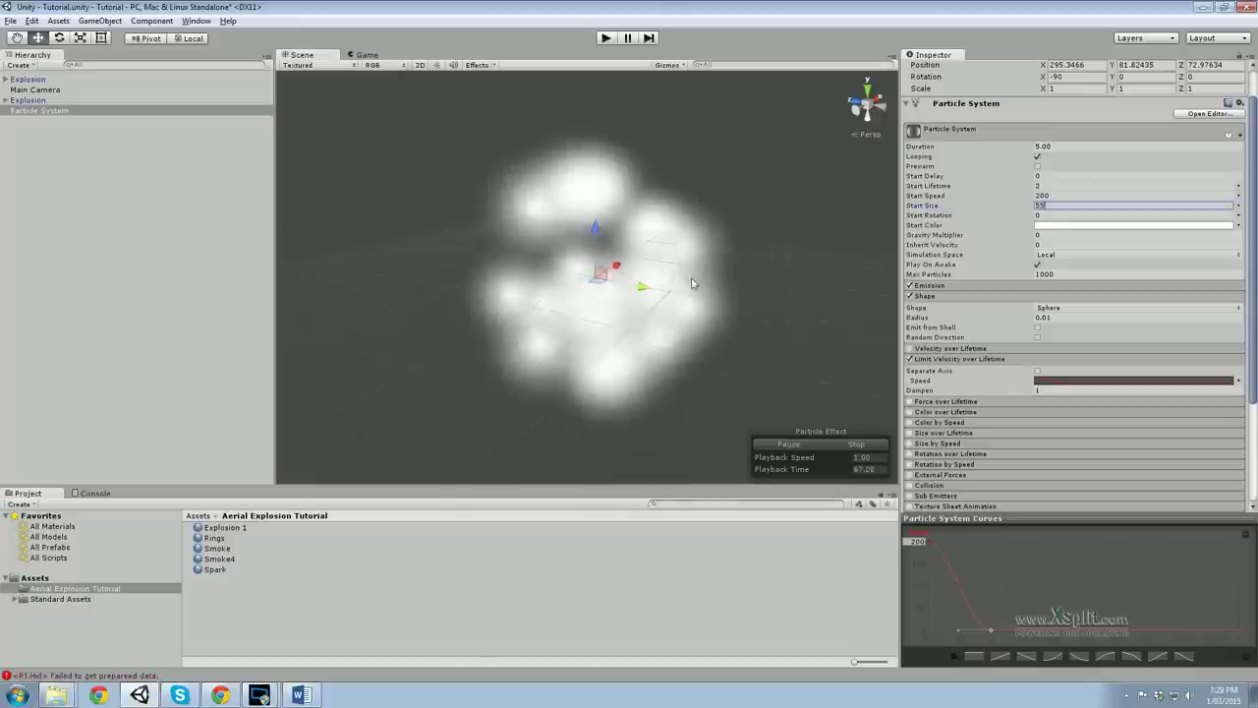
Set the particles' Start Size to 10.
left_click(1063, 206)
type("10")
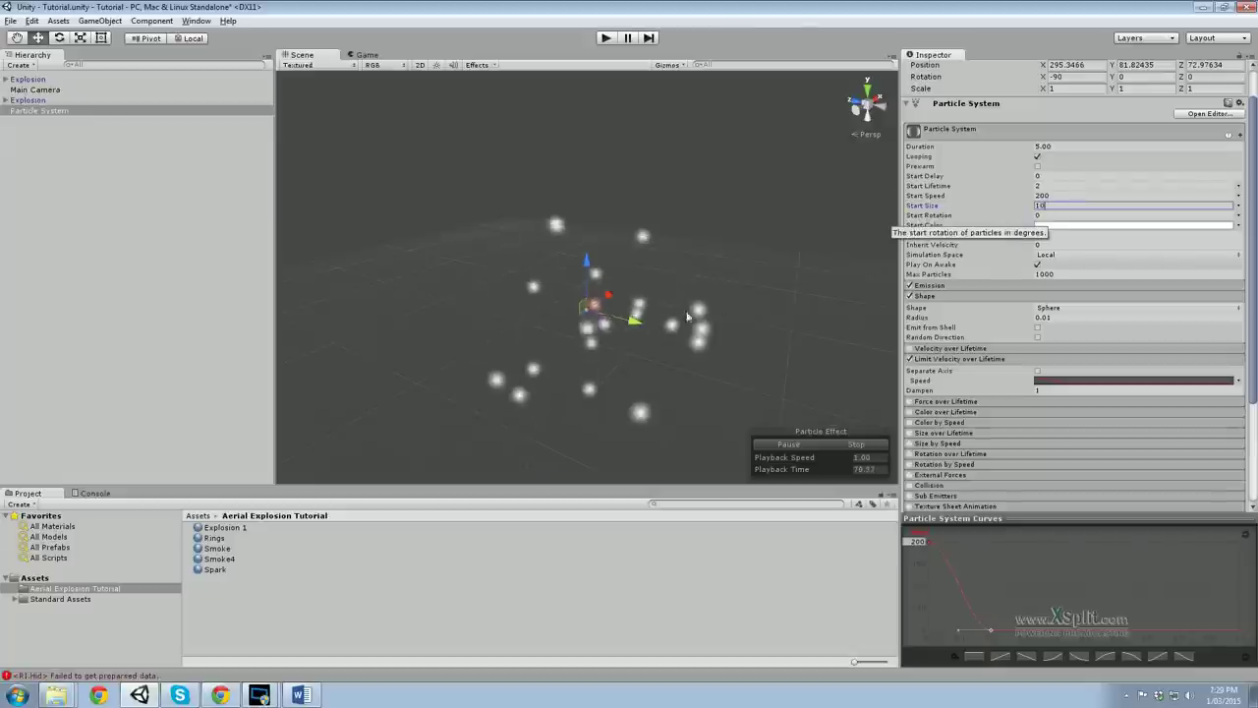
right_click_drag(646, 242, 656, 278)
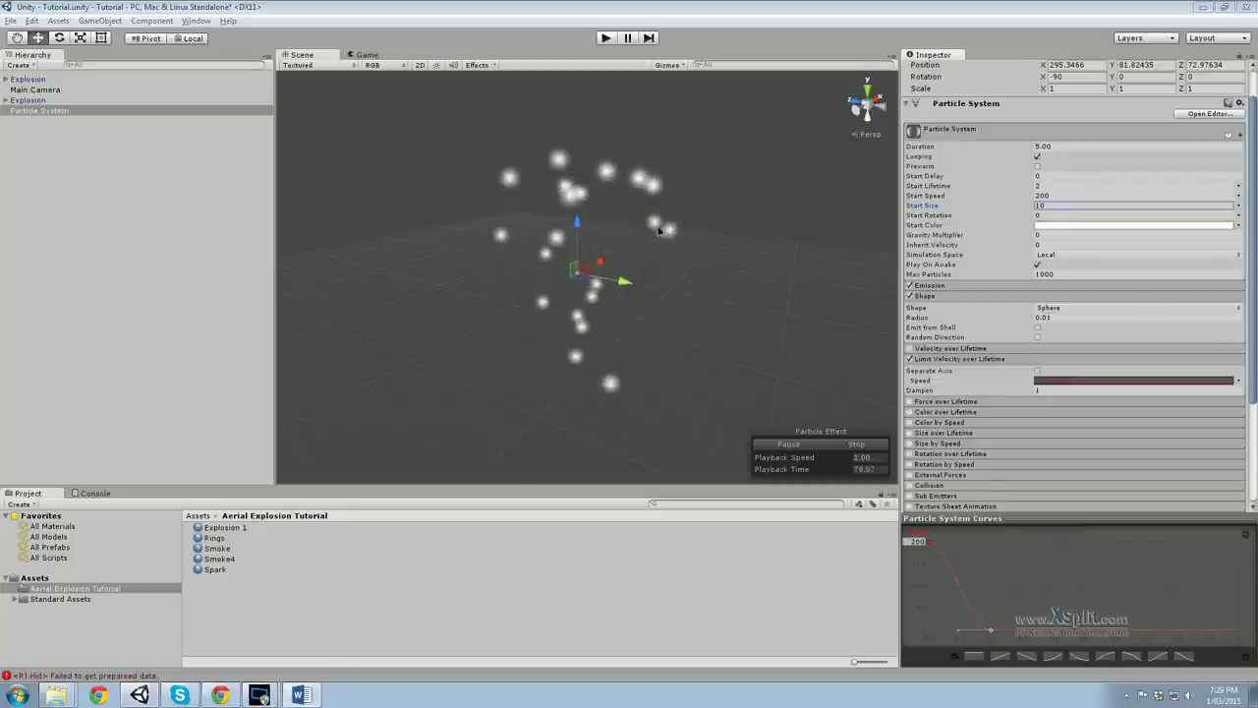
Make the Start Speed random between two constants, with 50 as the minimum and 200 as the maximum.
left_click(1080, 197)
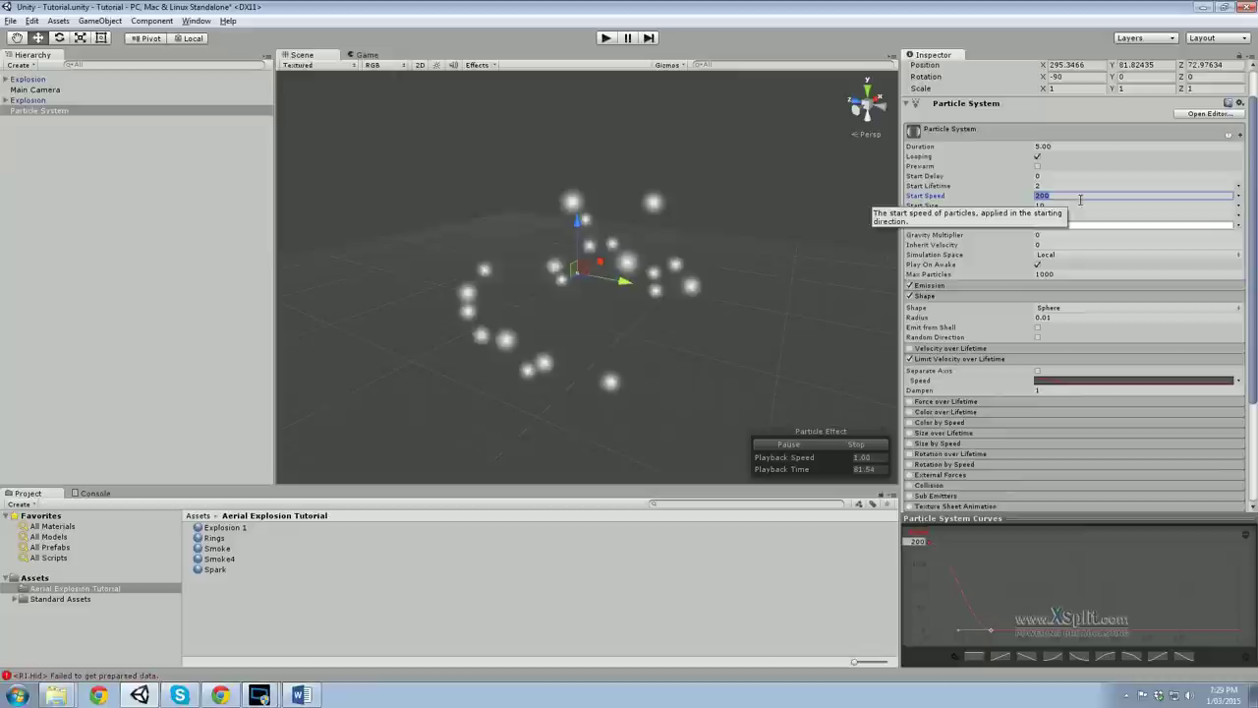
left_click(1238, 196)
left_click(1184, 225)
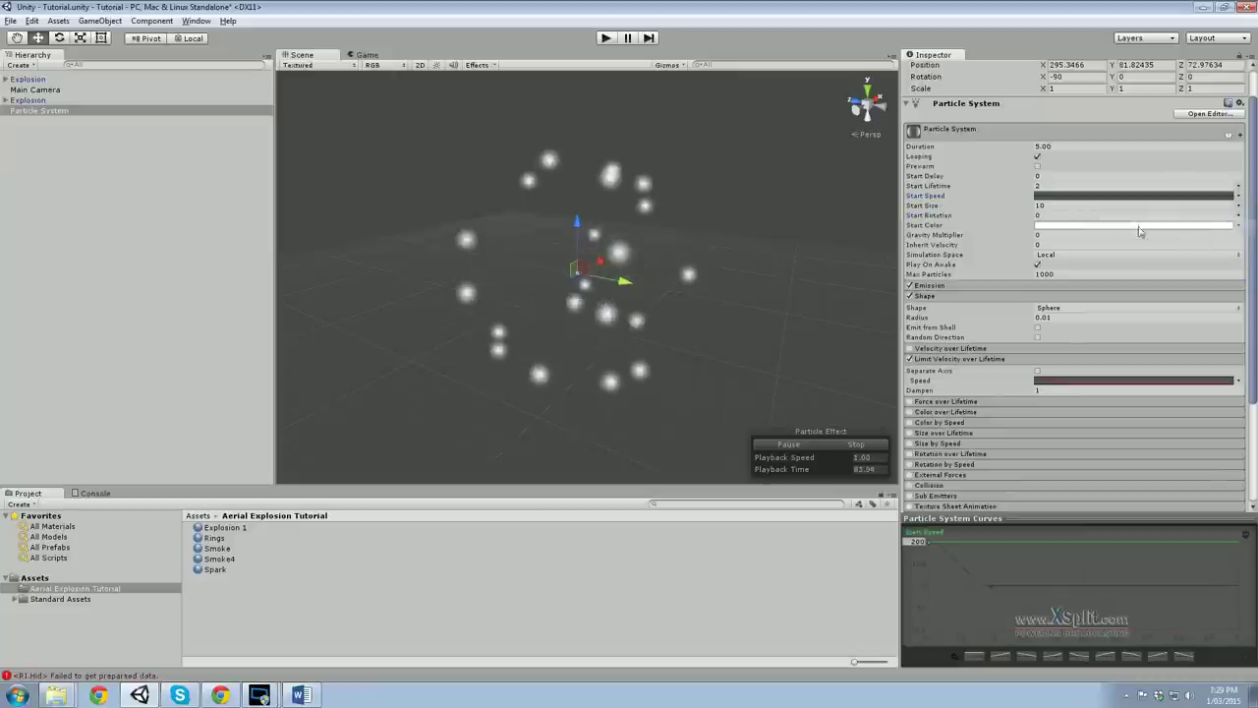
left_click(1237, 195)
left_click(1217, 238)
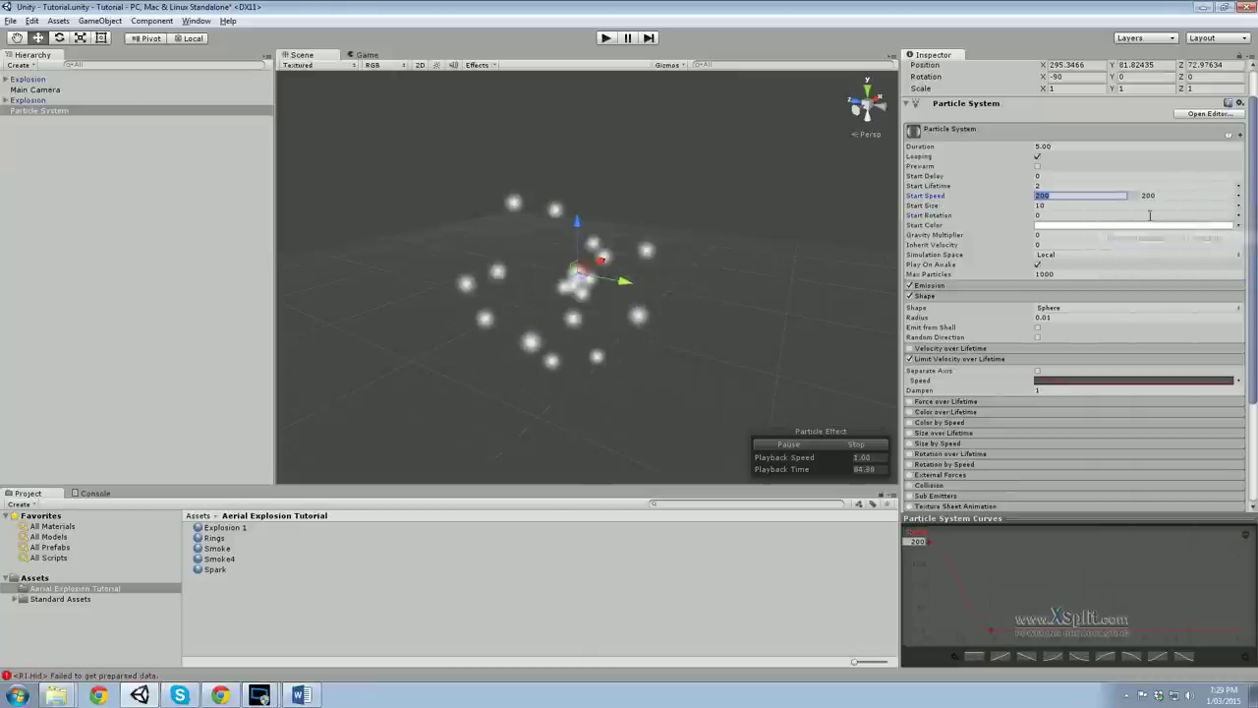
type("50")
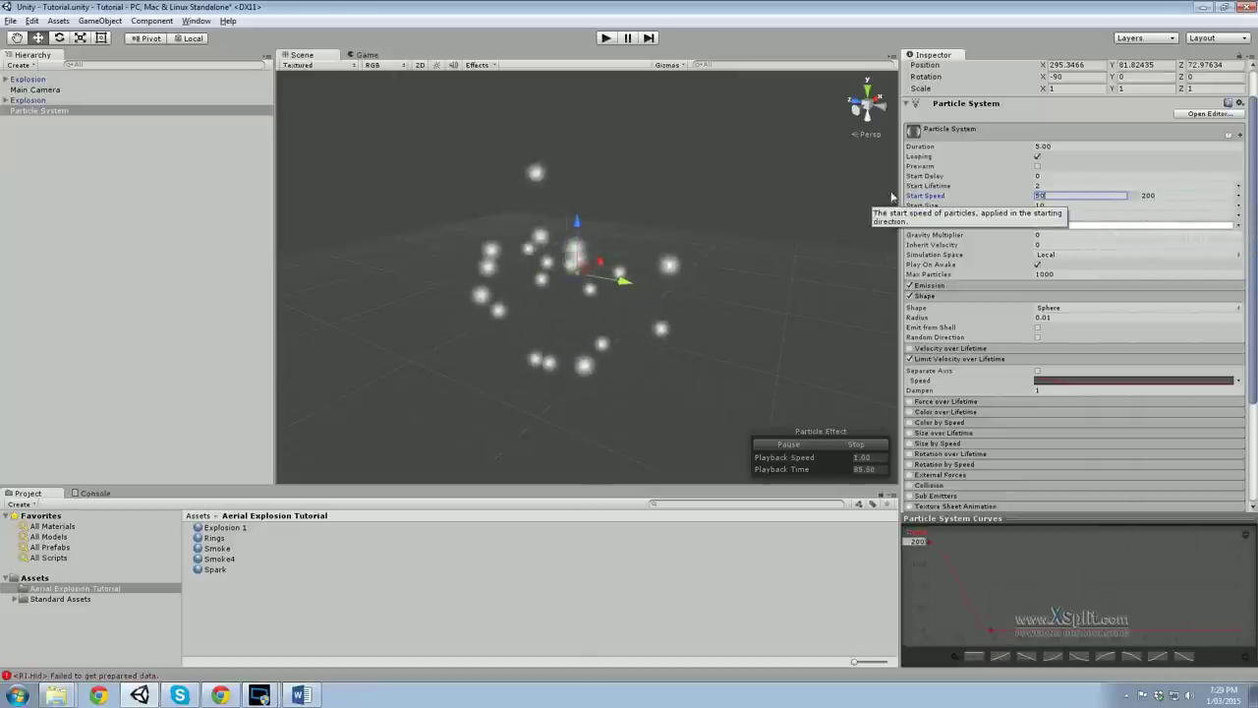
left_click_drag(733, 264, 730, 324, "alt")
Assign the Explosion 1 material to the particle system's Renderer and check the particles in the scene.
scroll(1105, 383, "down", 5)
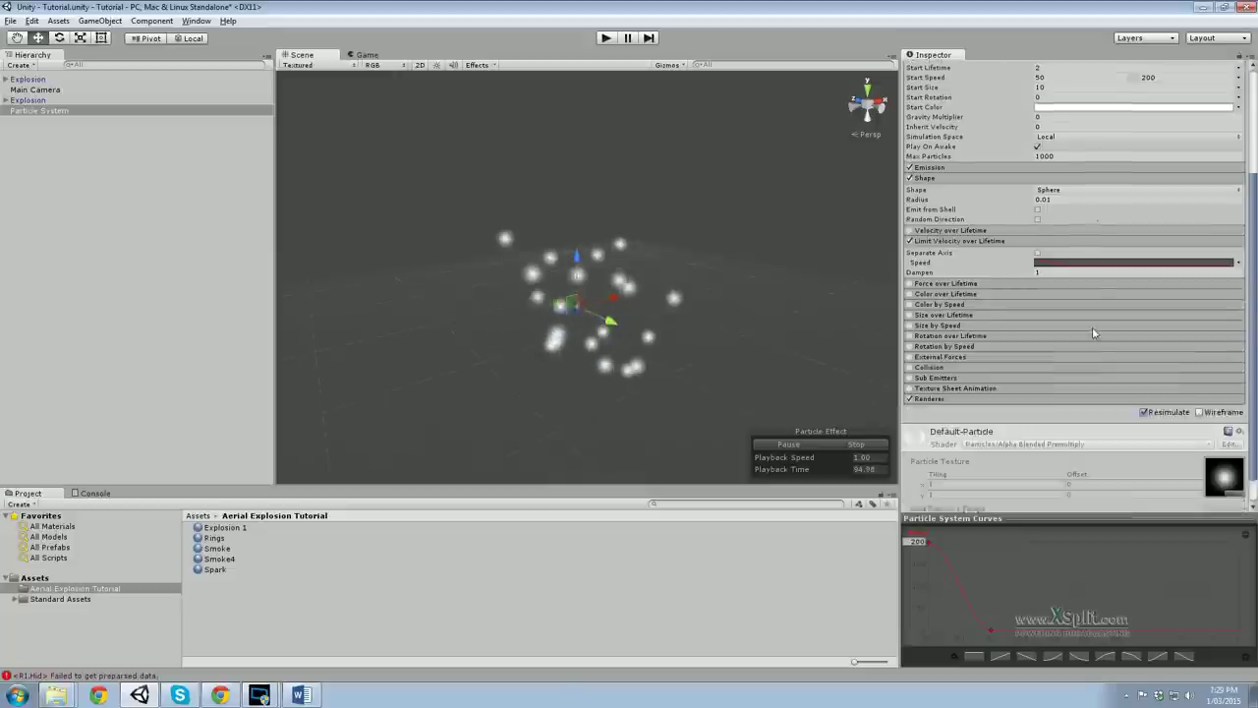
left_click(1238, 399)
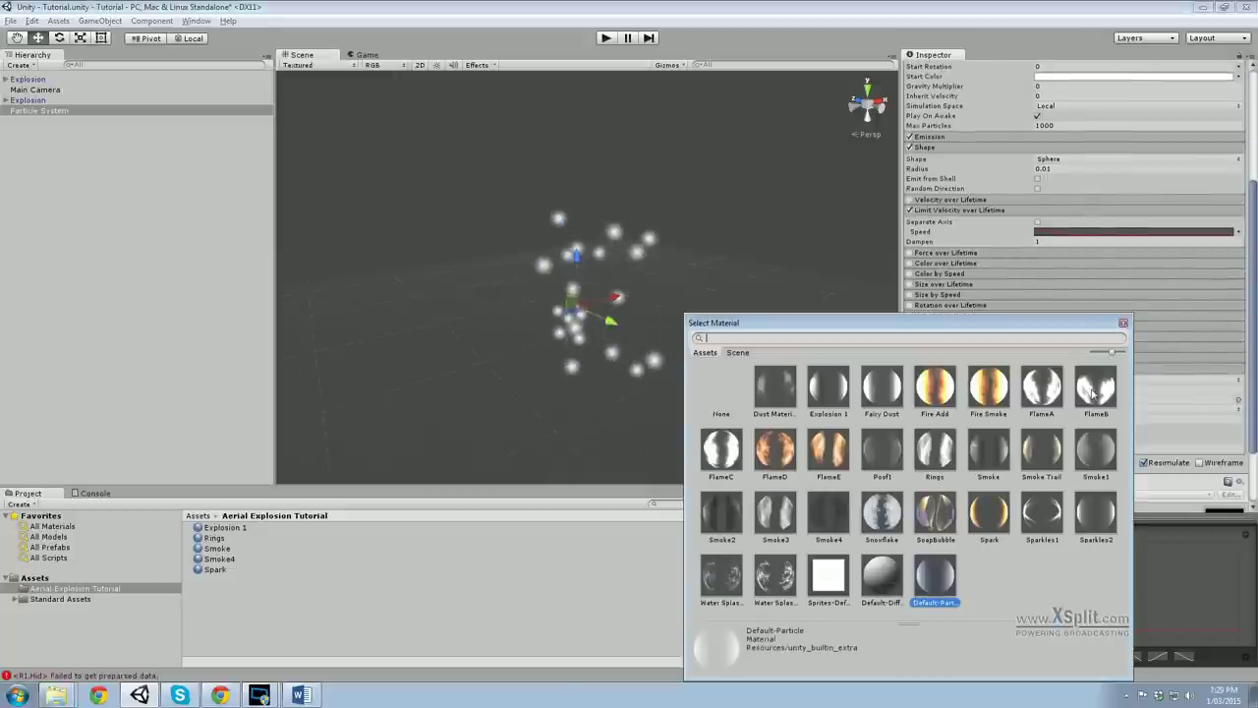
left_click(1123, 323)
left_click(1238, 400)
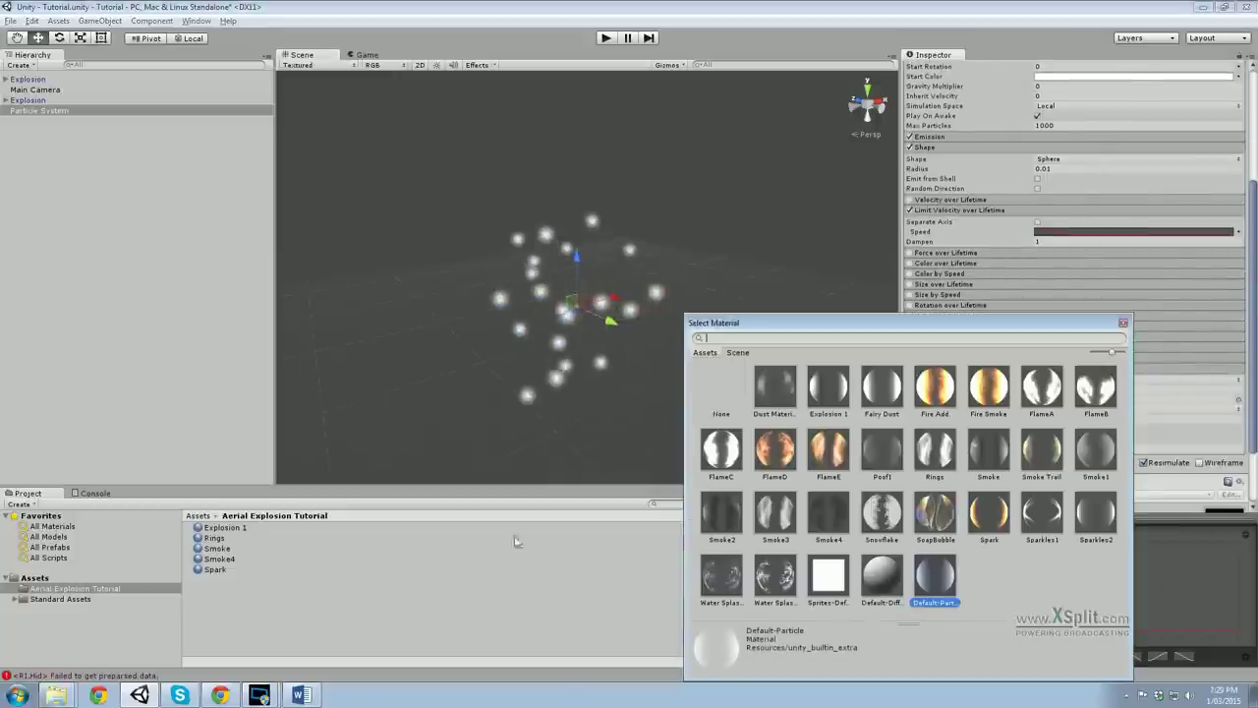
type("explos")
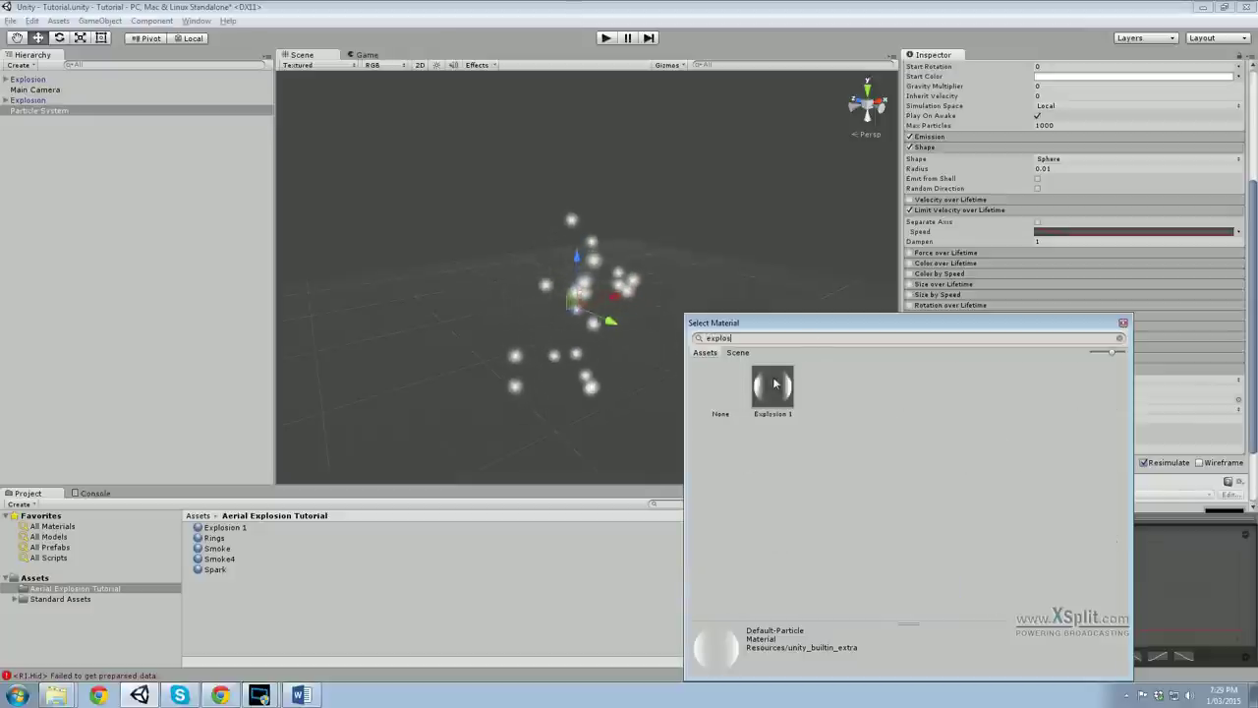
double_click(772, 386)
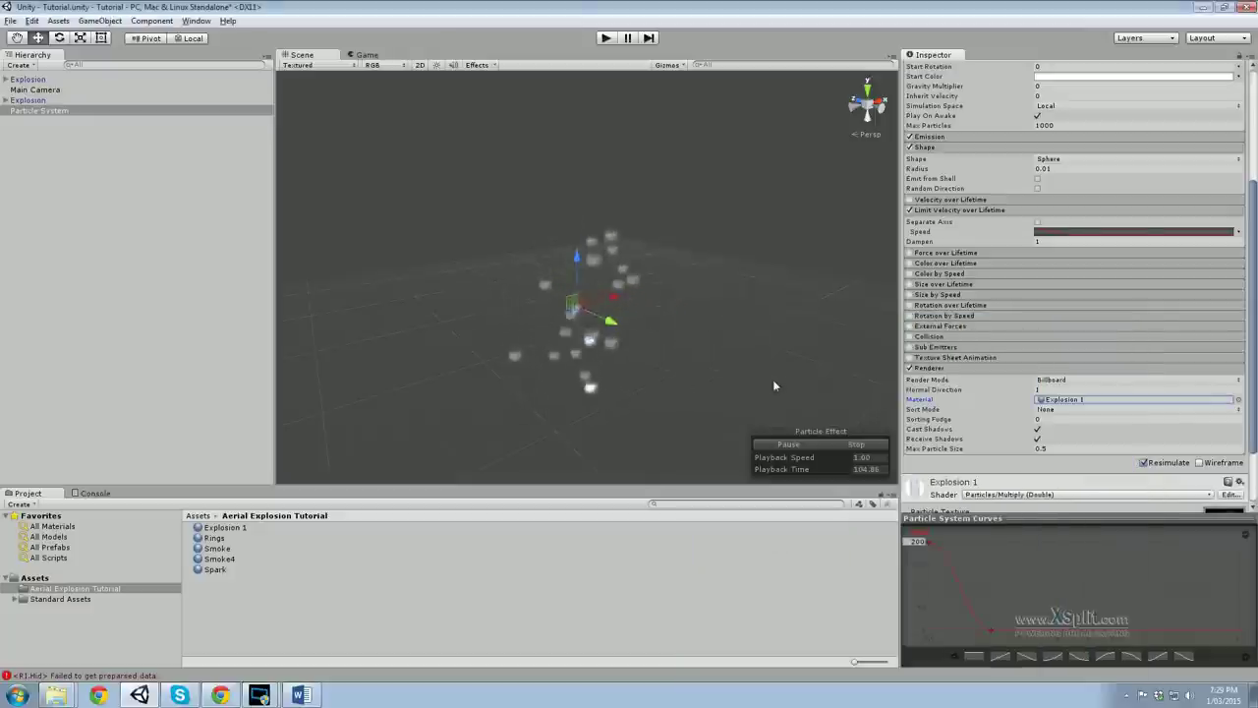
left_click_drag(673, 337, 742, 339, "alt")
Make the Start Rotation random between two constants, with -180 as the minimum and 180 as the maximum.
scroll(1050, 334, "up", 5)
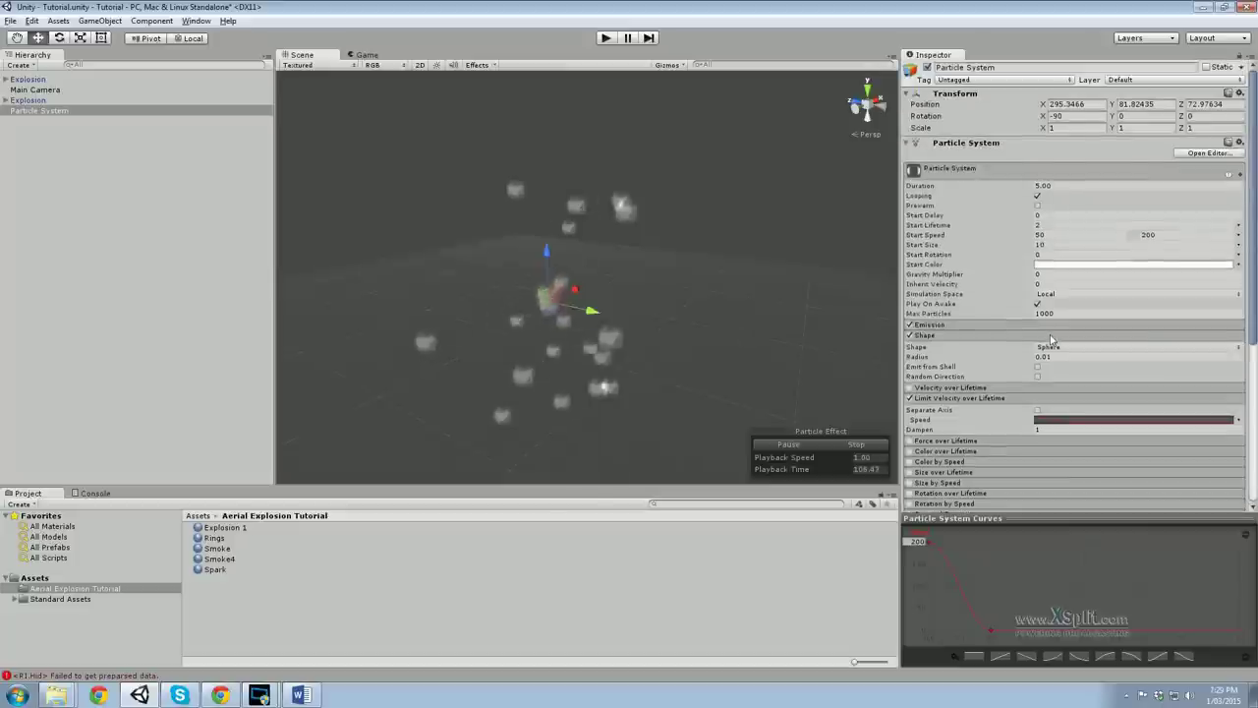
left_click(1071, 253)
left_click(1239, 254)
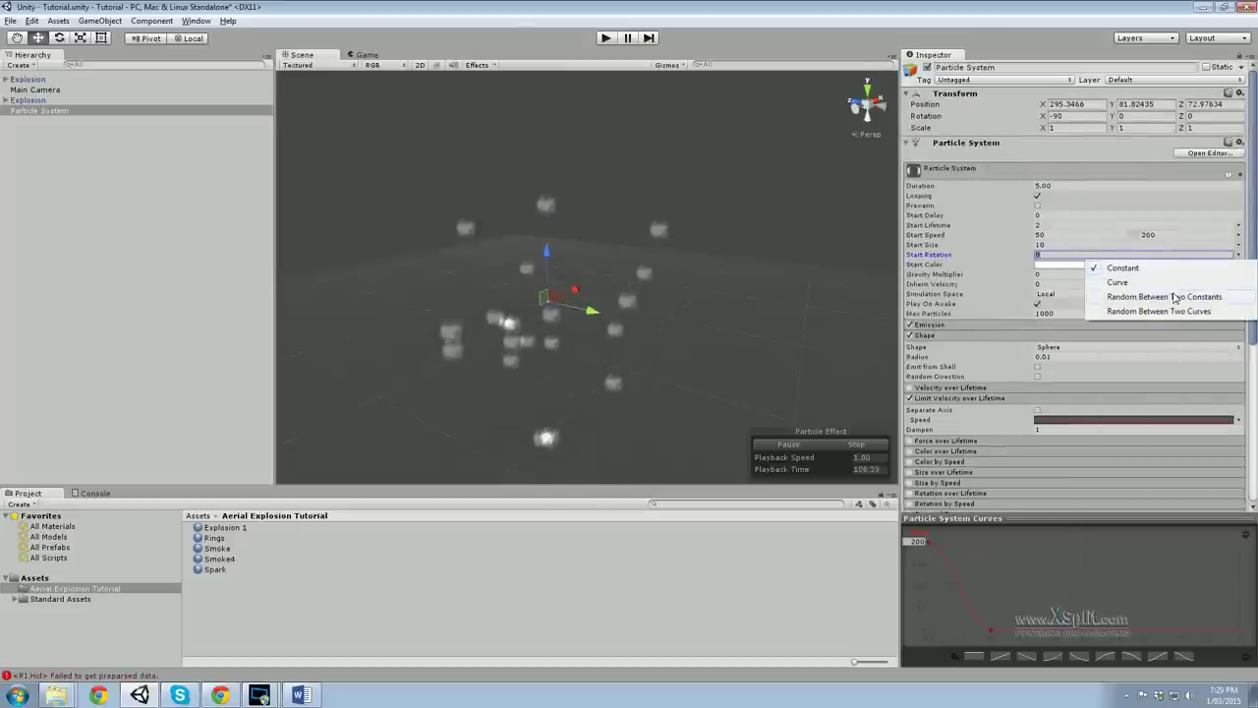
left_click(1141, 296)
type("-180")
key("Tab")
type("180")
left_click_drag(662, 300, 607, 285, "alt")
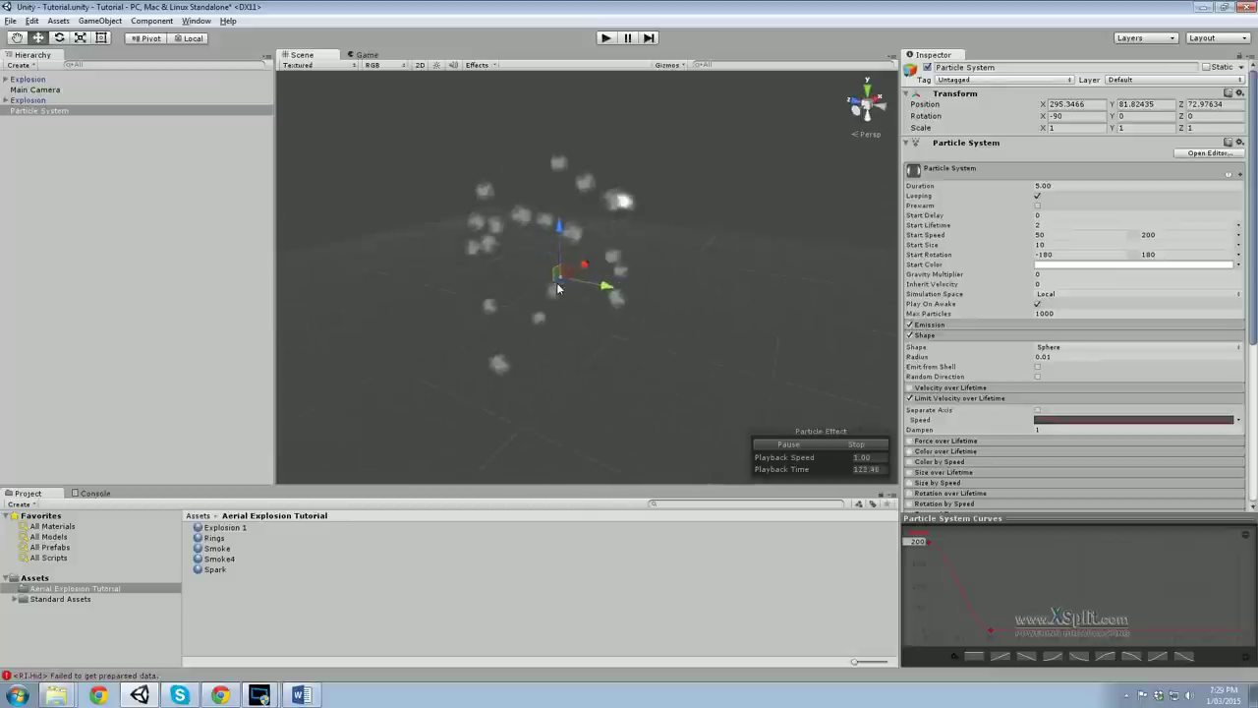
left_click_drag(578, 270, 590, 275, "alt")
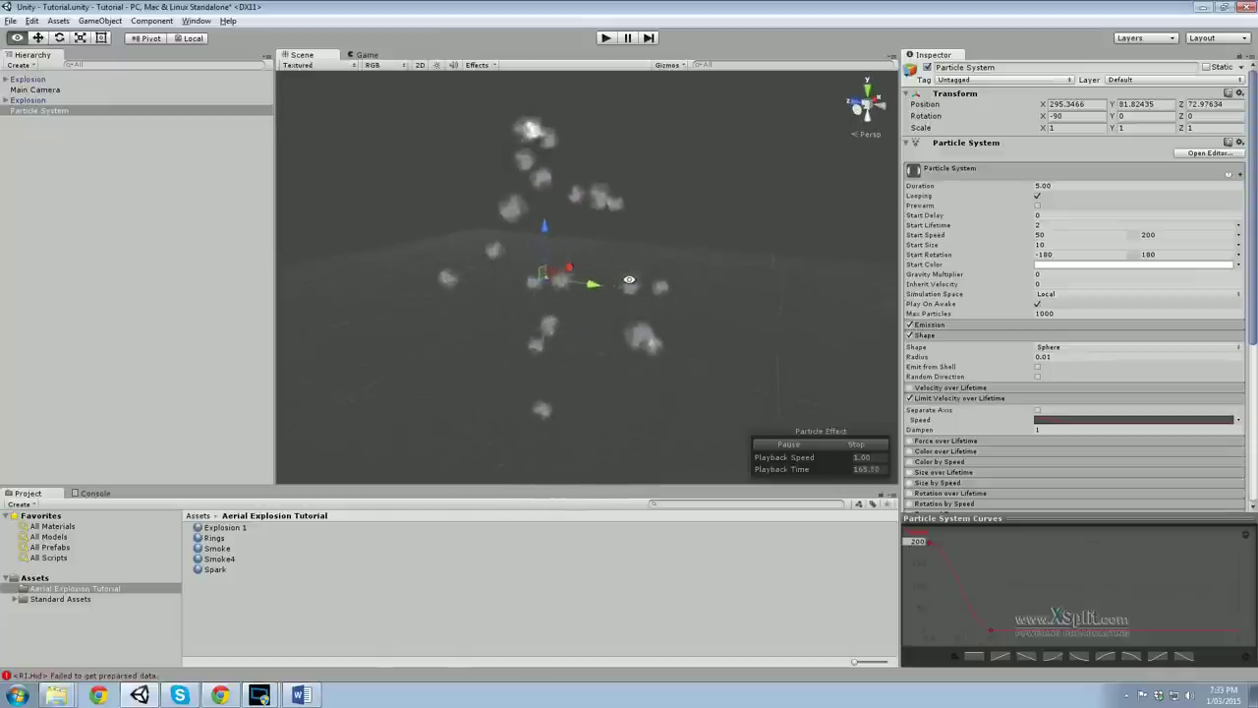
Try an Emission burst of 200 particles at time 0.00, and remove it again.
left_click(968, 325)
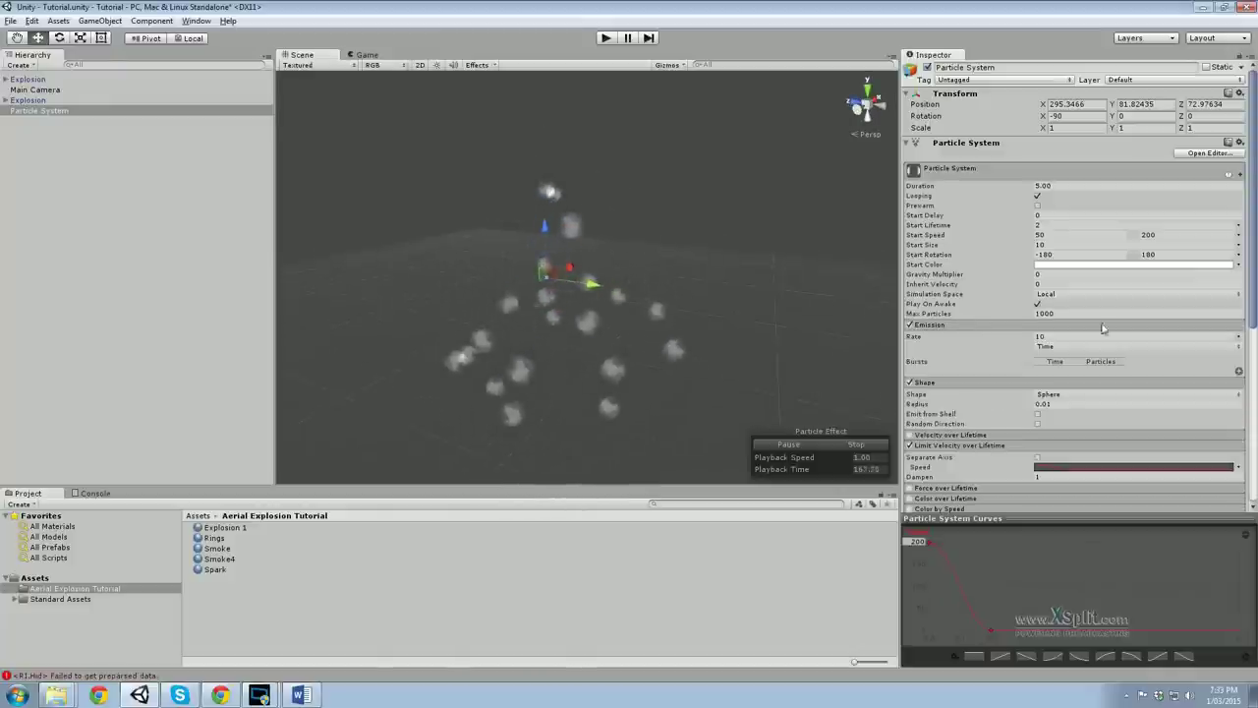
left_click(1238, 370)
type("200")
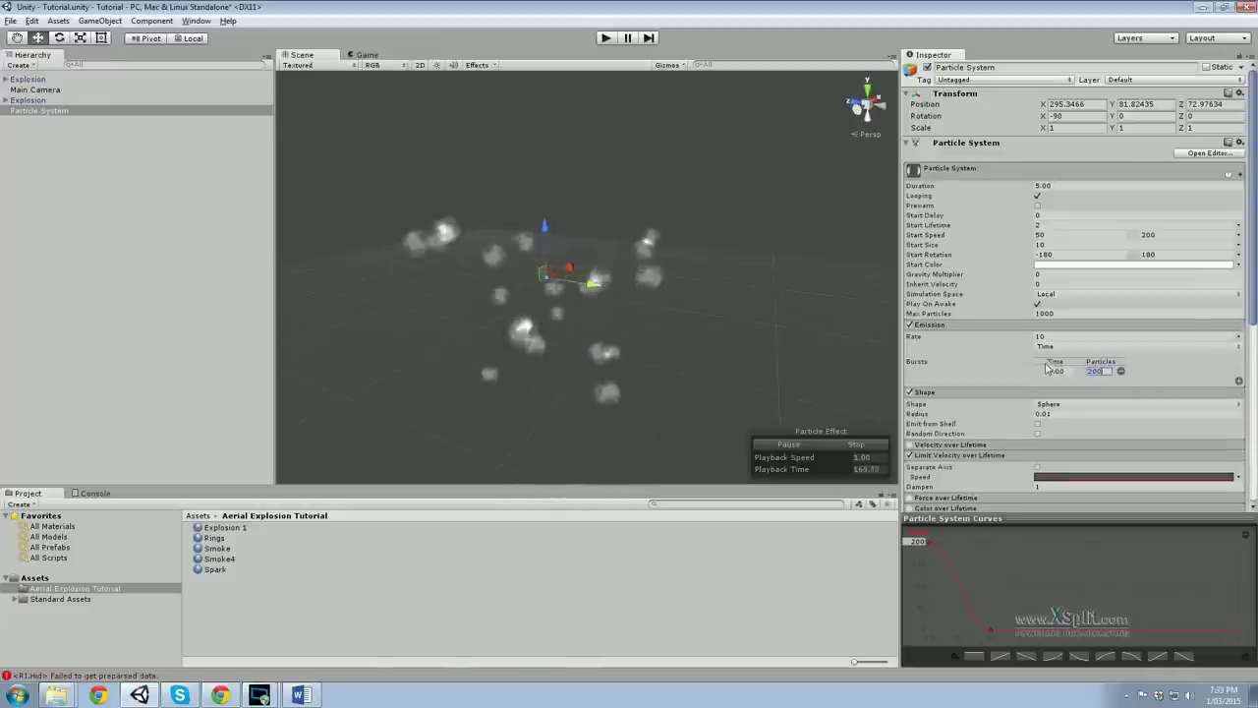
left_click(1121, 371)
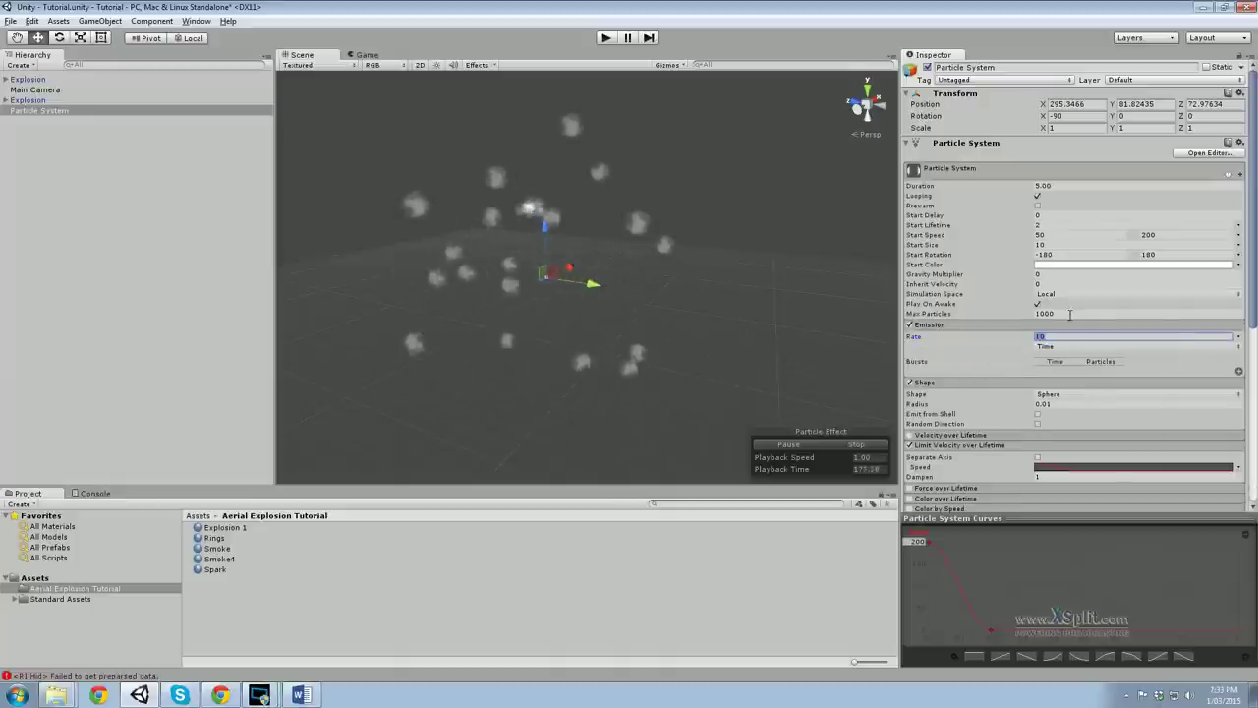
Set Max Particles to 100 and the Emission Rate to 2000.
left_click(877, 312)
type("100")
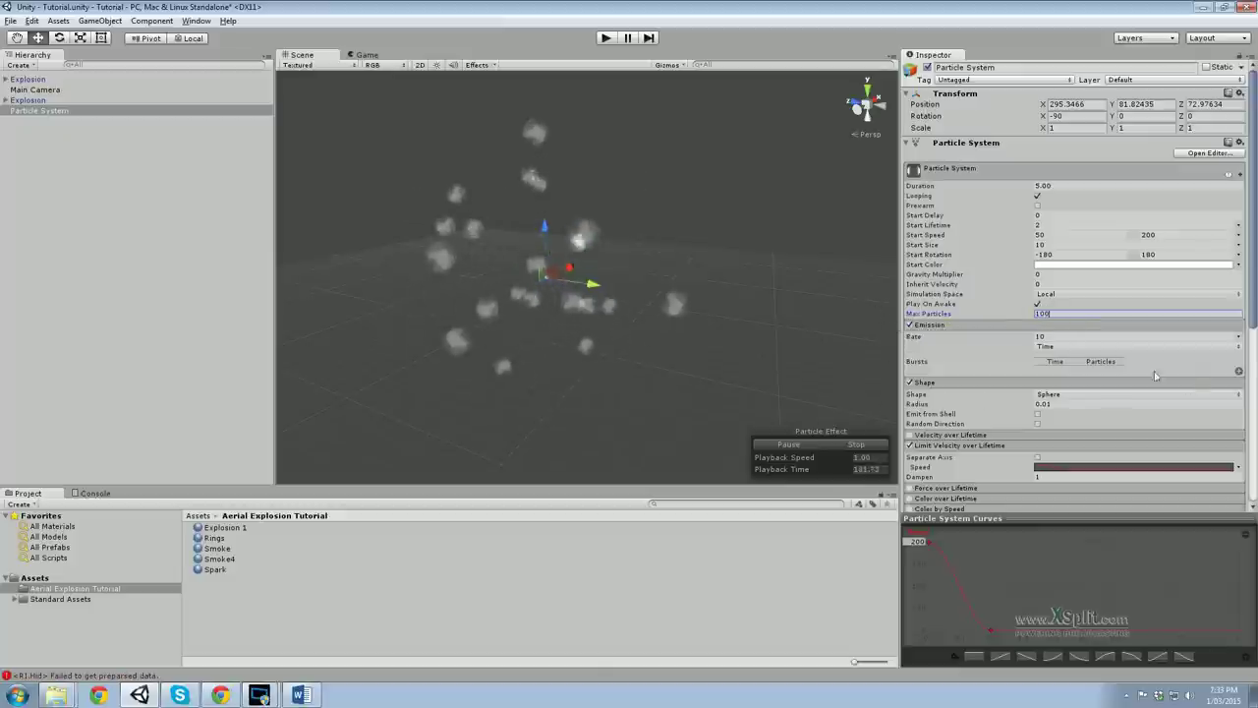
key("Tab")
type("2000")
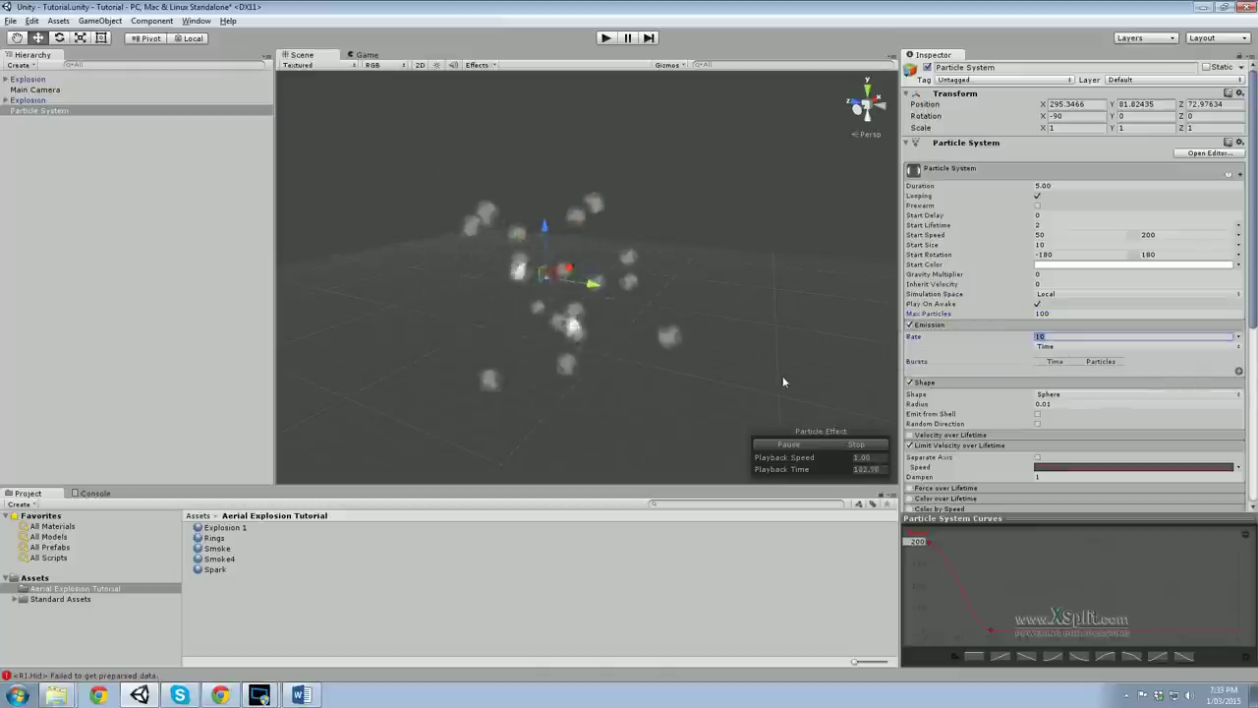
key("Return")
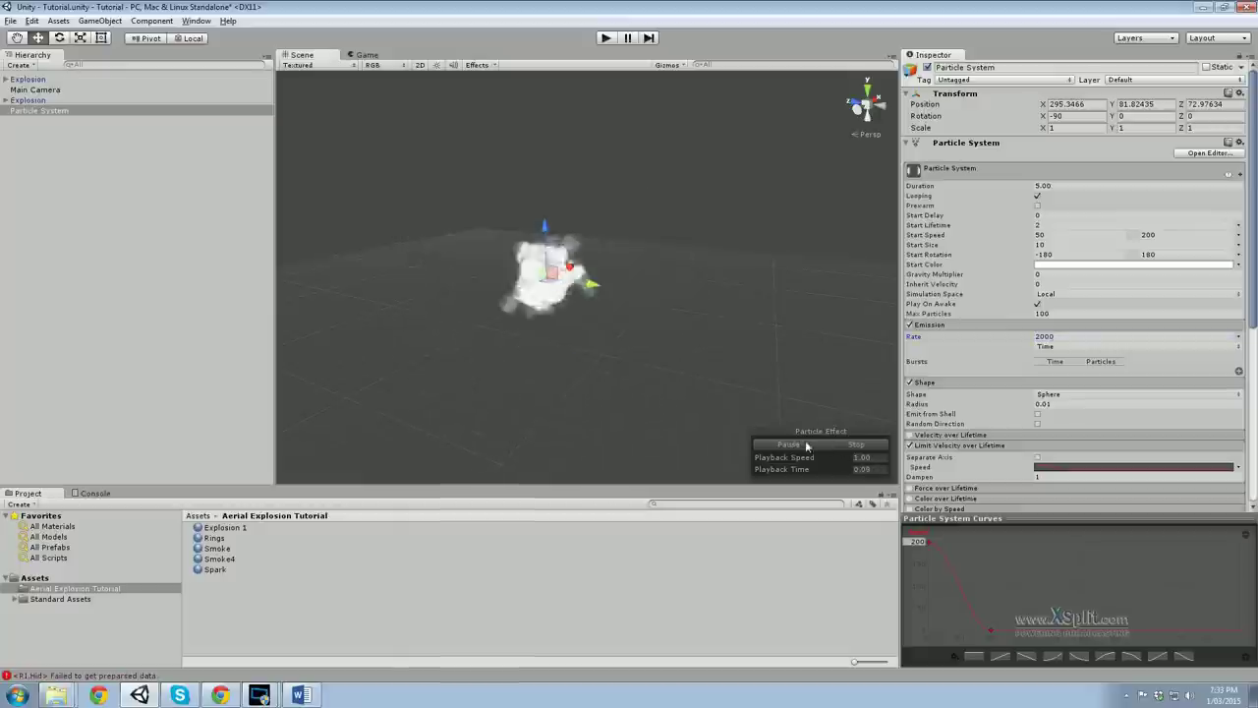
Stop and replay the particle effect several times to examine how the explosion bursts outward.
left_click(806, 444)
left_click(852, 446)
left_click(798, 447)
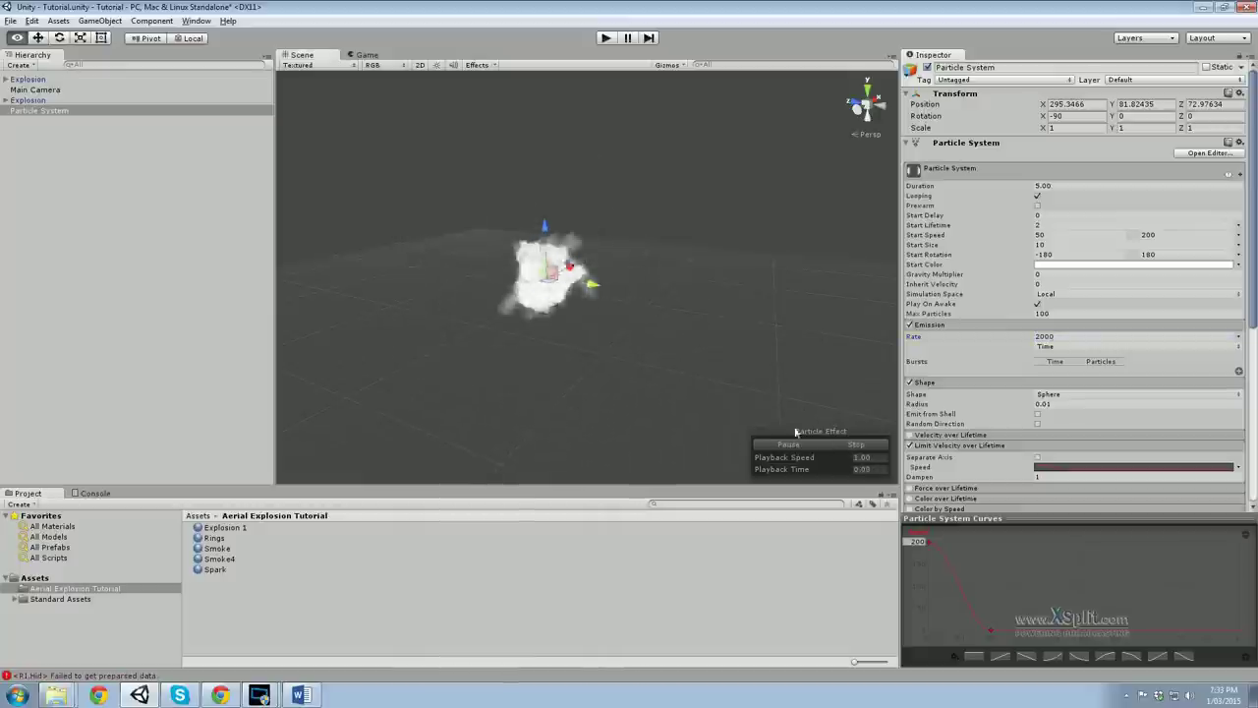
left_click(853, 445)
left_click(853, 444)
left_click(796, 445)
left_click(852, 445)
left_click(800, 446)
left_click(852, 445)
left_click(800, 445)
left_click(852, 445)
left_click(797, 446)
left_click_drag(786, 401, 797, 376, "alt")
left_click(851, 446)
left_click(802, 446)
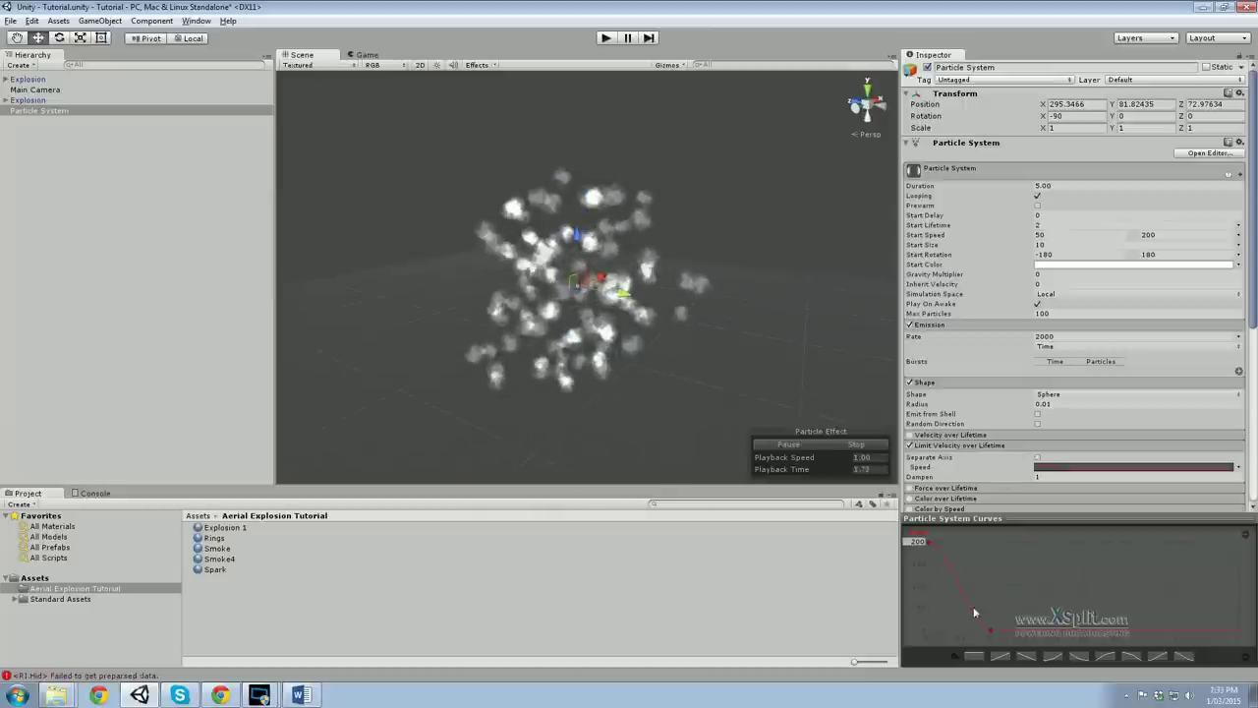
Raise the low key of the velocity limit's Speed curve slightly and check the burst in the scene.
scroll(1030, 377, "down", 2)
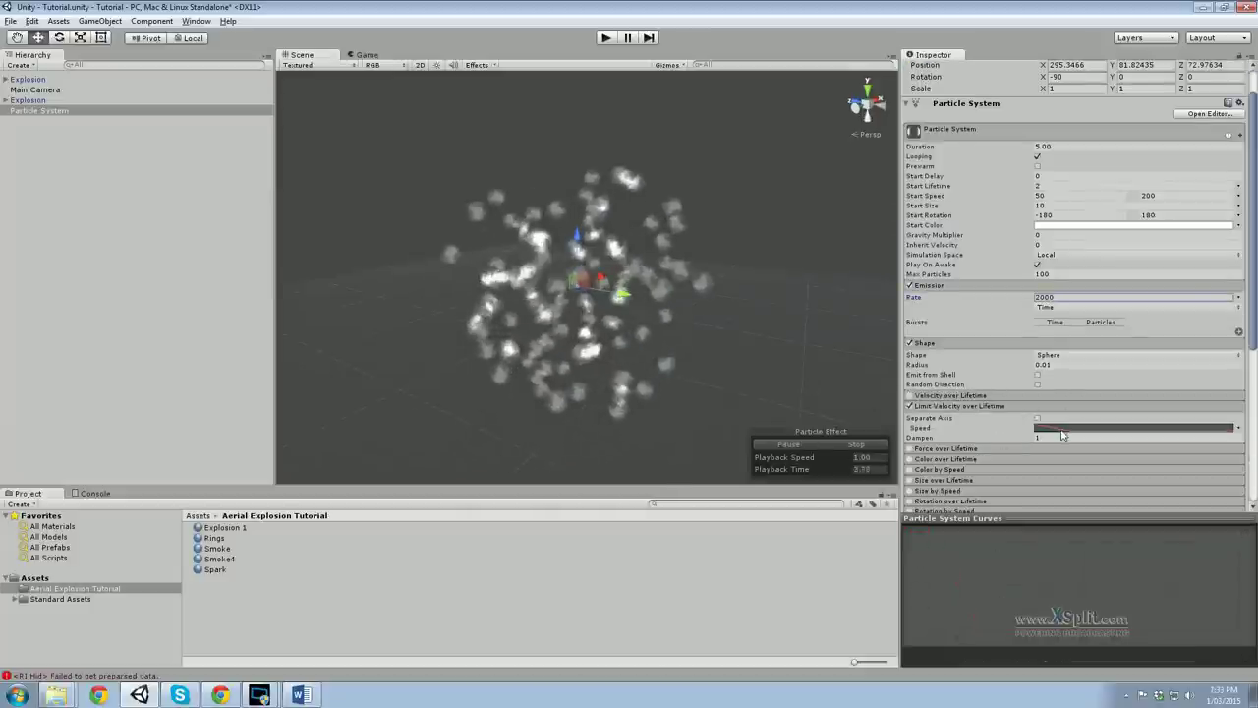
left_click(991, 625)
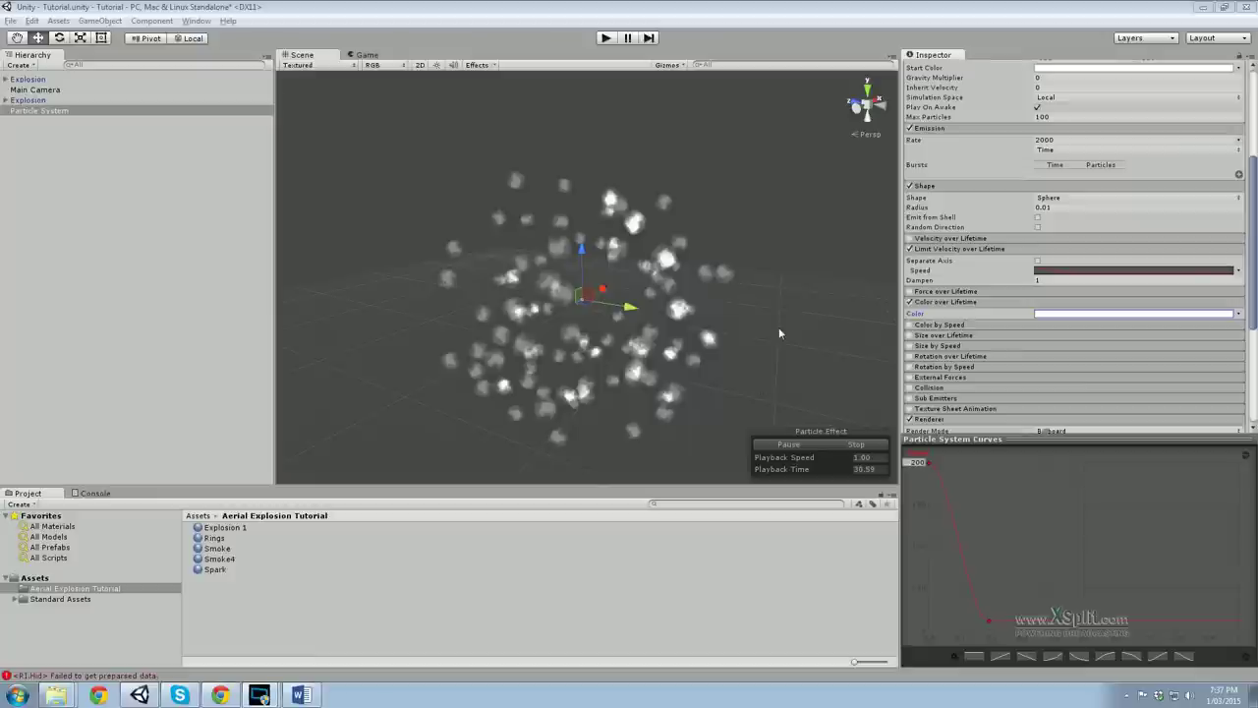
left_click(772, 329)
left_click(671, 260)
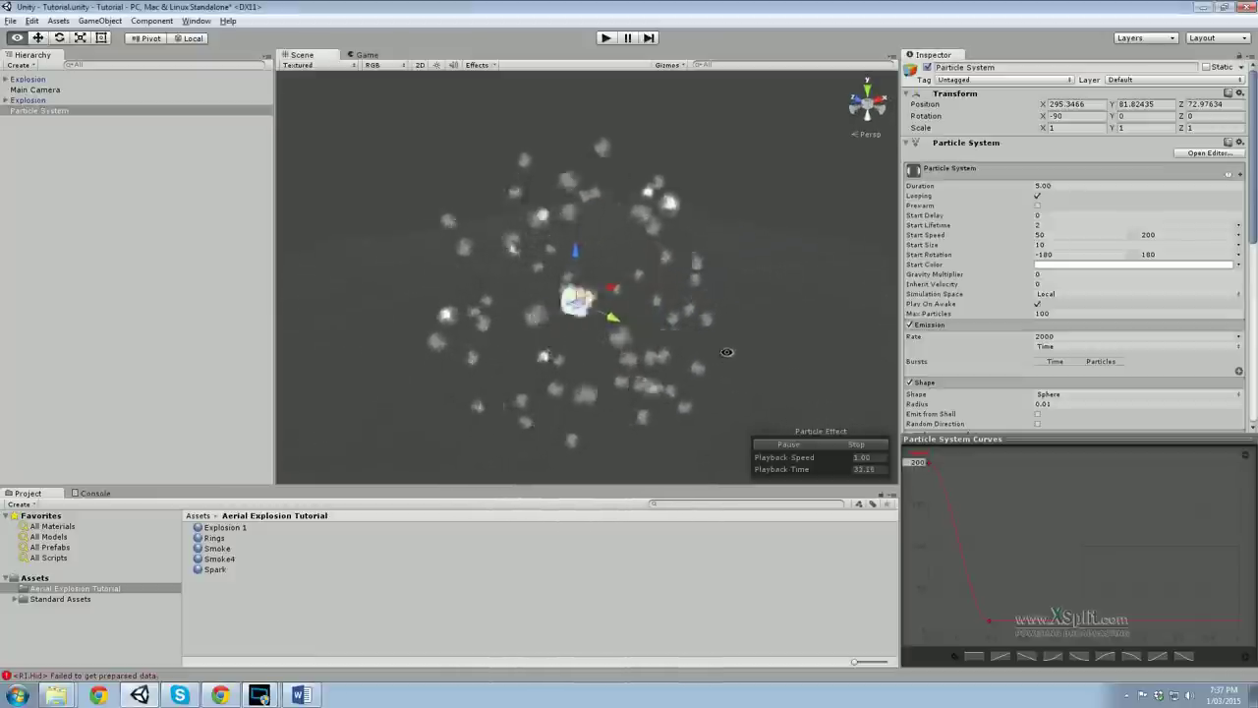
Turn off Color over Lifetime and expand the enabled Size over Lifetime module.
scroll(1013, 346, "down", 3)
scroll(1049, 317, "down", 2)
scroll(1059, 294, "down", 1)
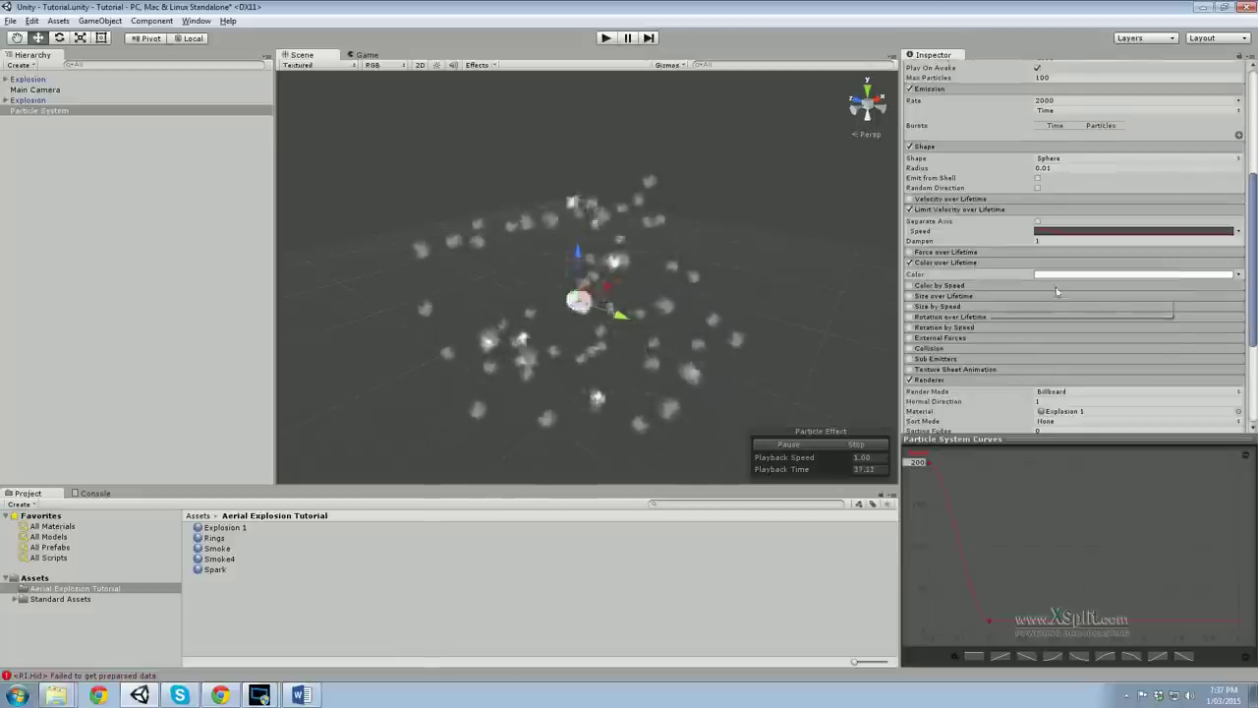
left_click(976, 263)
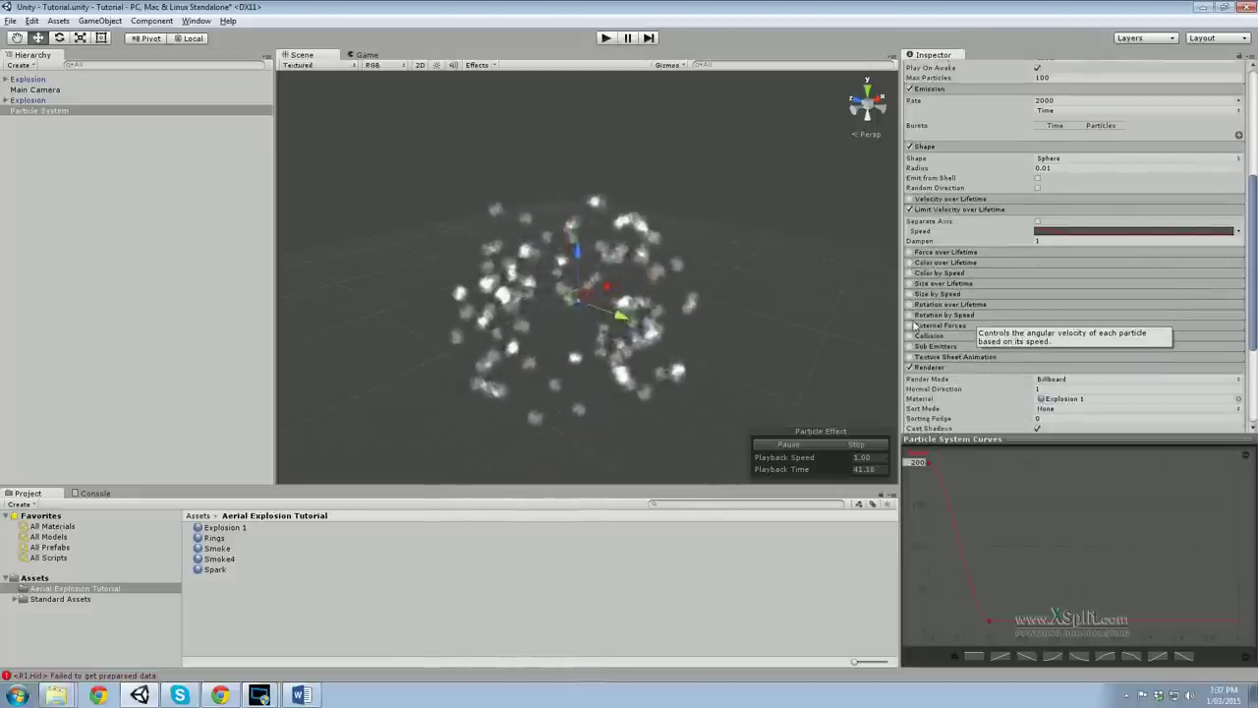
left_click(943, 284)
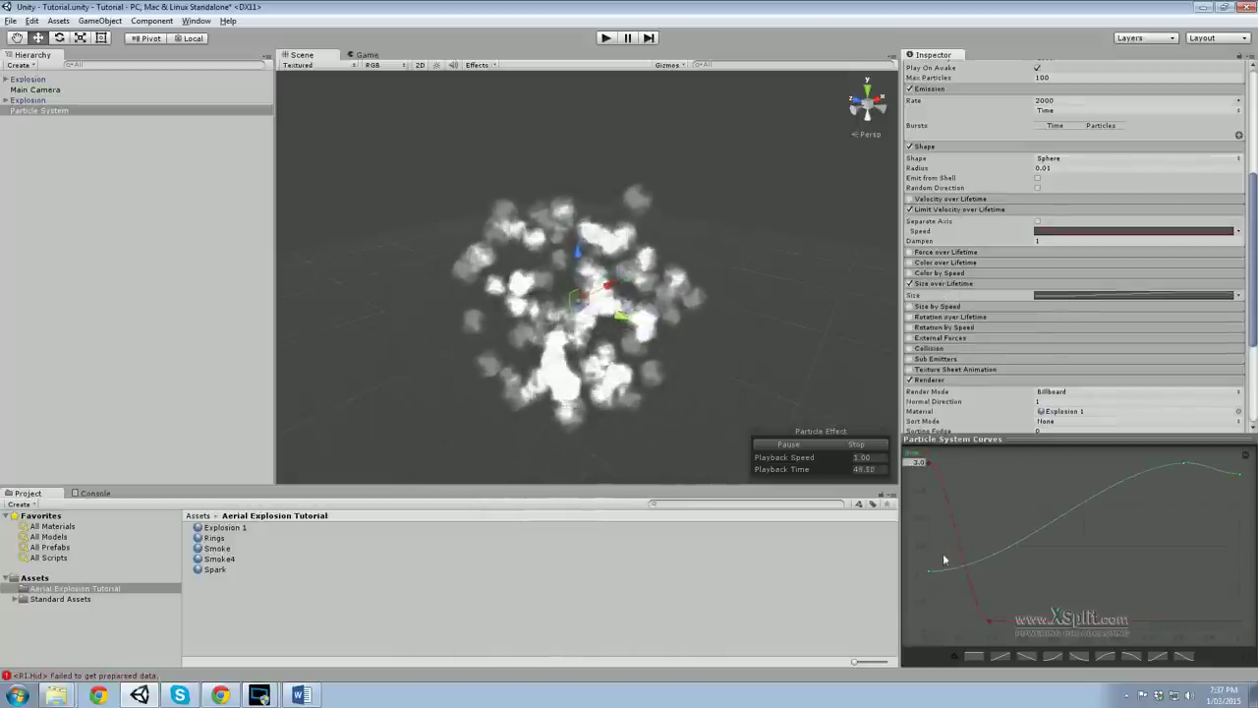
Shape the Size over Lifetime curve to rise from about 1 to a peak of 3.0 and dip slightly at the end.
left_click(952, 658)
left_click(952, 659)
left_click_drag(929, 572, 929, 572)
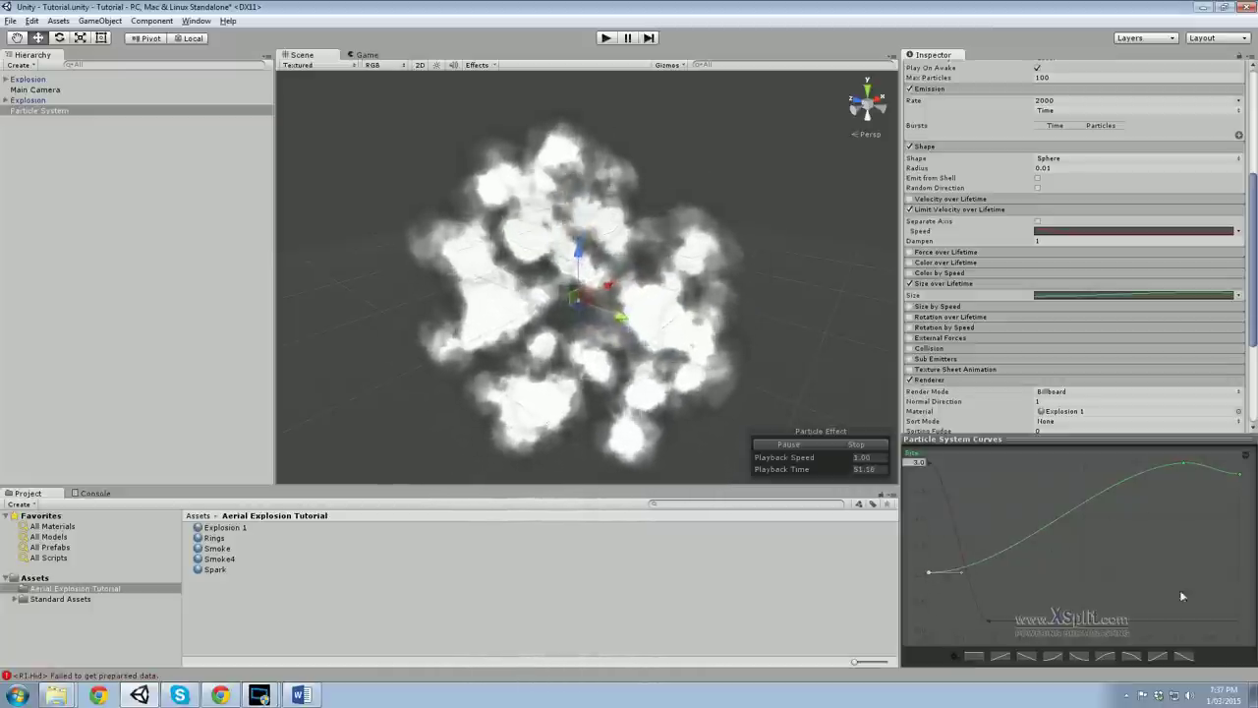
left_click(1181, 463)
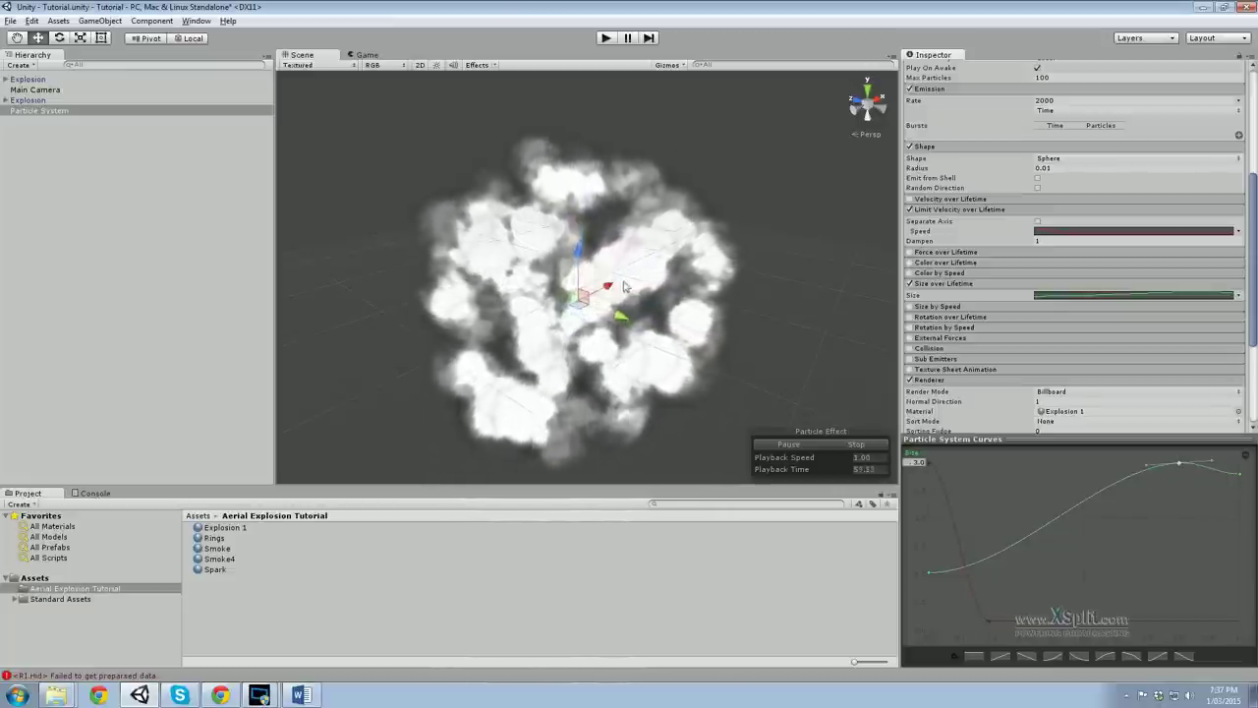
Set the particles' Start Size to 20.
scroll(1061, 300, "up", 5)
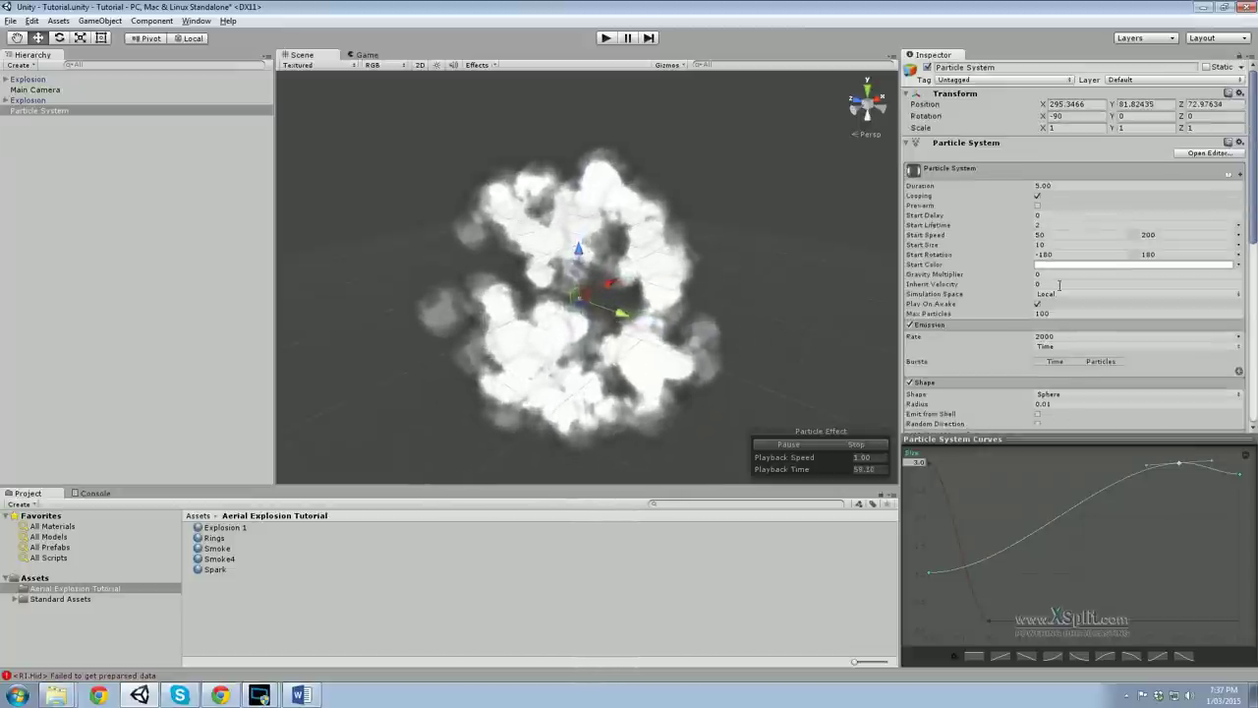
left_click(1062, 243)
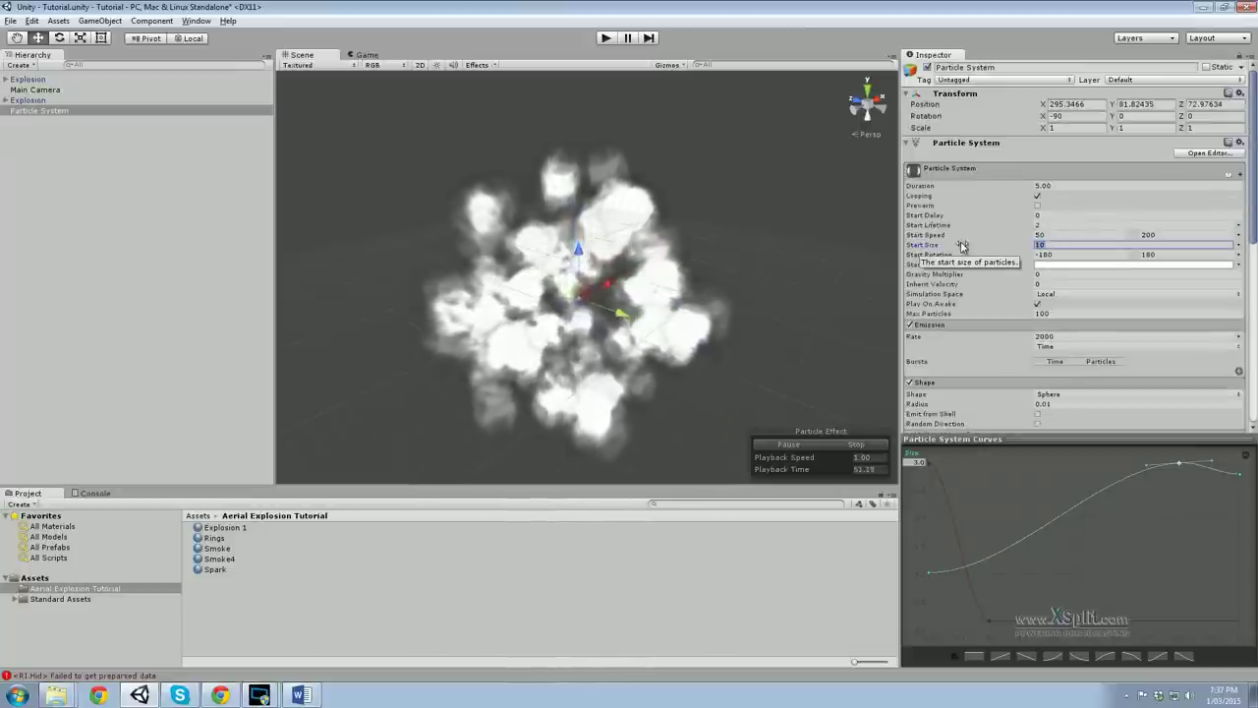
type("20")
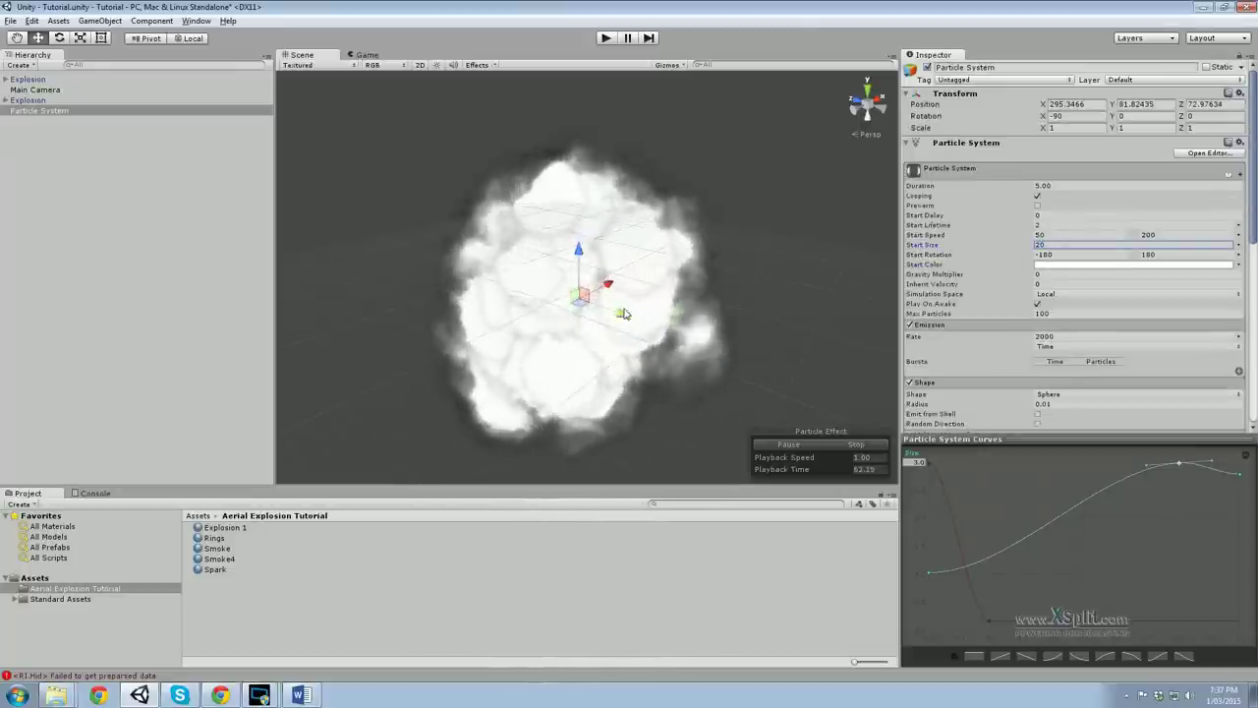